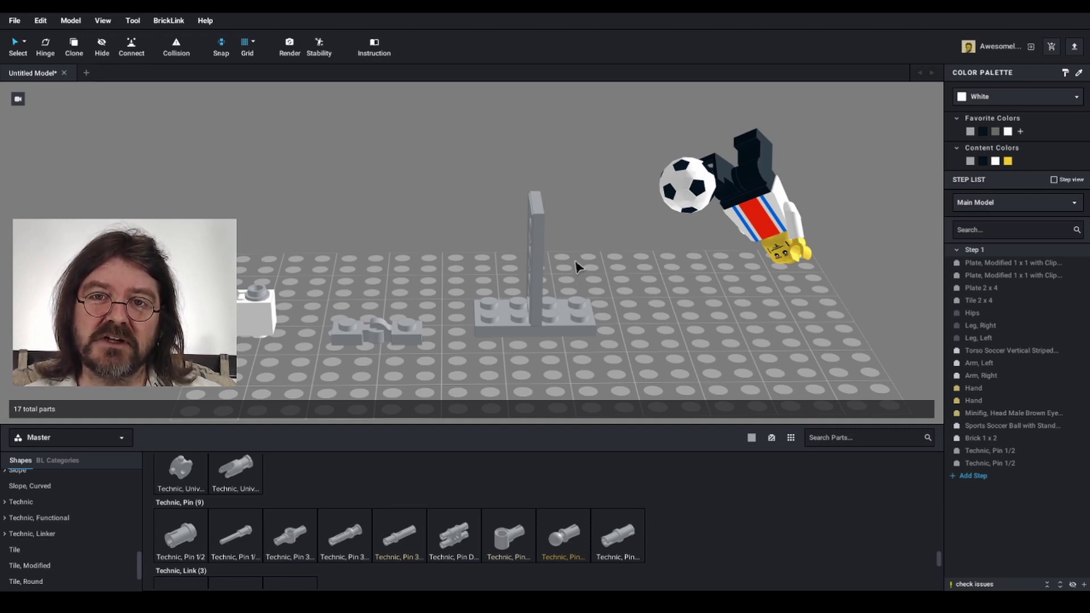
Nudge the horizontal clip plate upward with the Move tool to coordinates -30.0, -6.6, 18.0
left_click(418, 336)
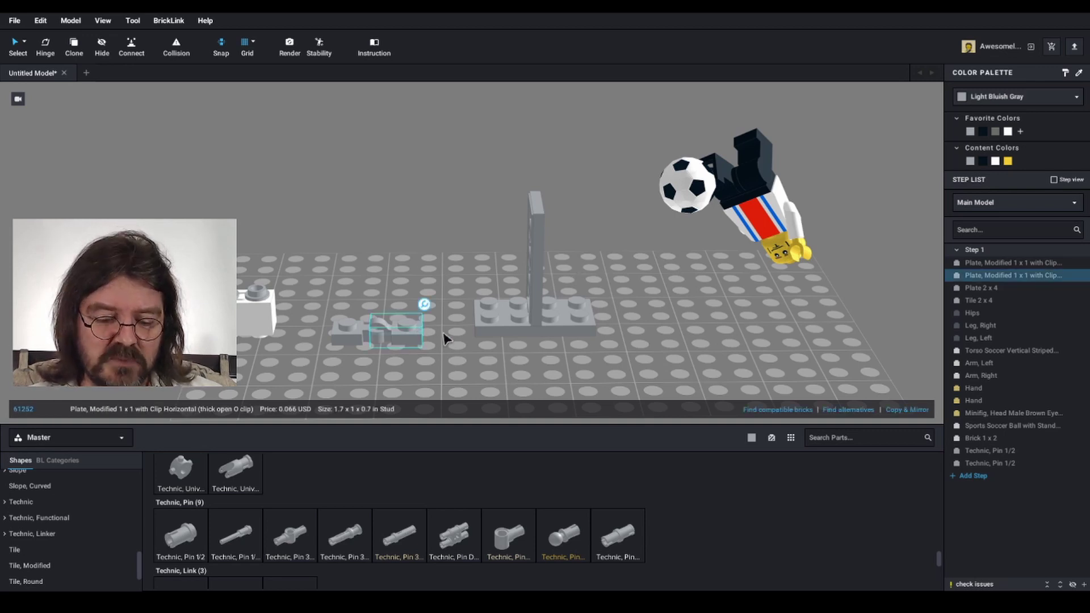
key("m")
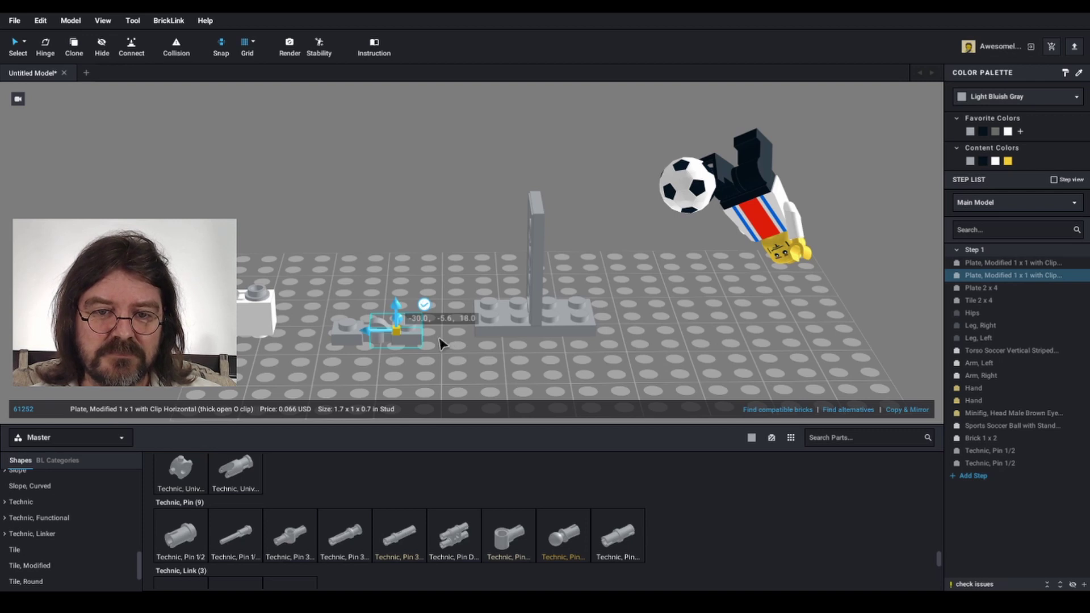
right_click_drag(415, 351, 394, 341)
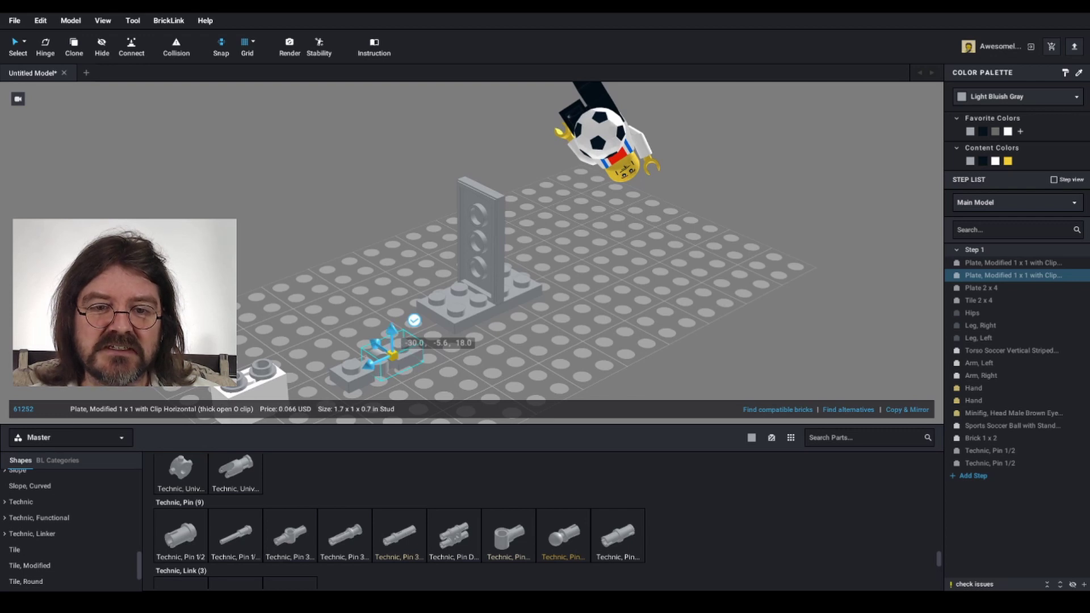
left_click_drag(377, 368, 417, 343)
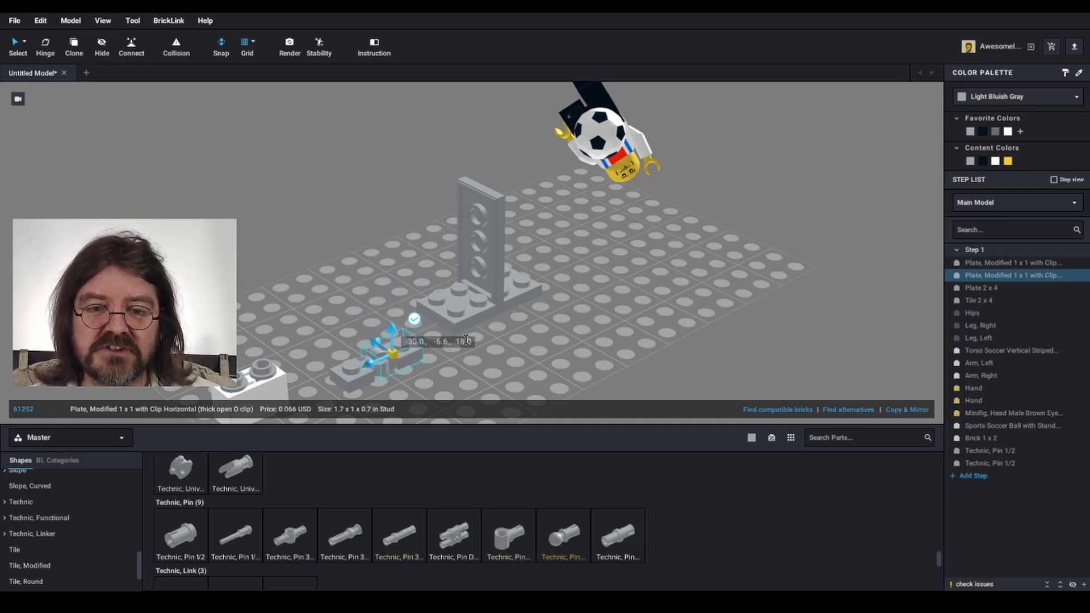
left_click(411, 342)
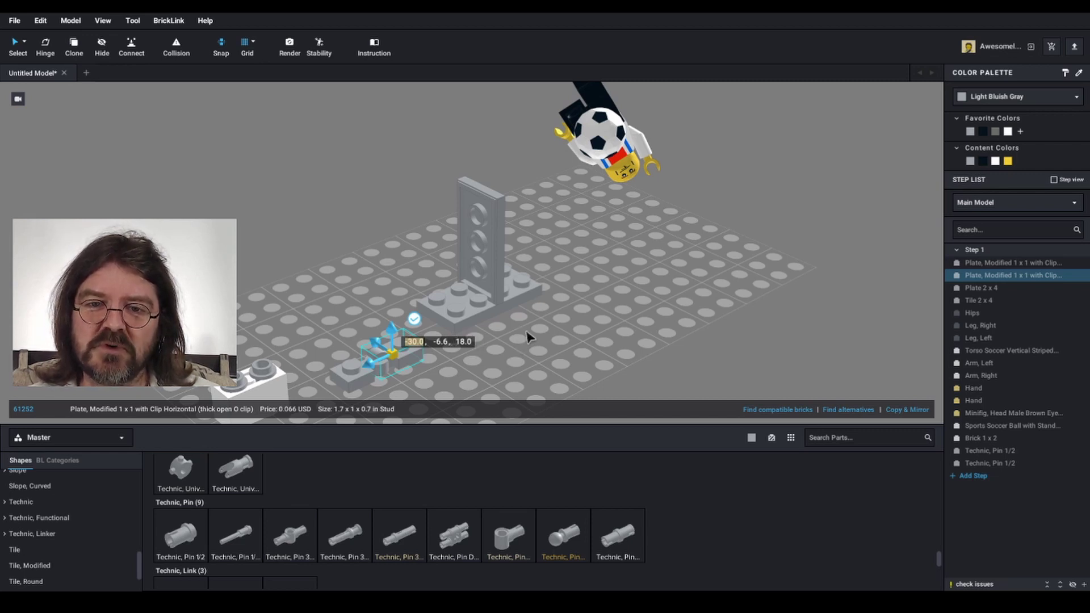
Reposition the soccer ball beside the minifigure's foot by moving it along the vertical axis
right_click_drag(522, 317, 647, 290)
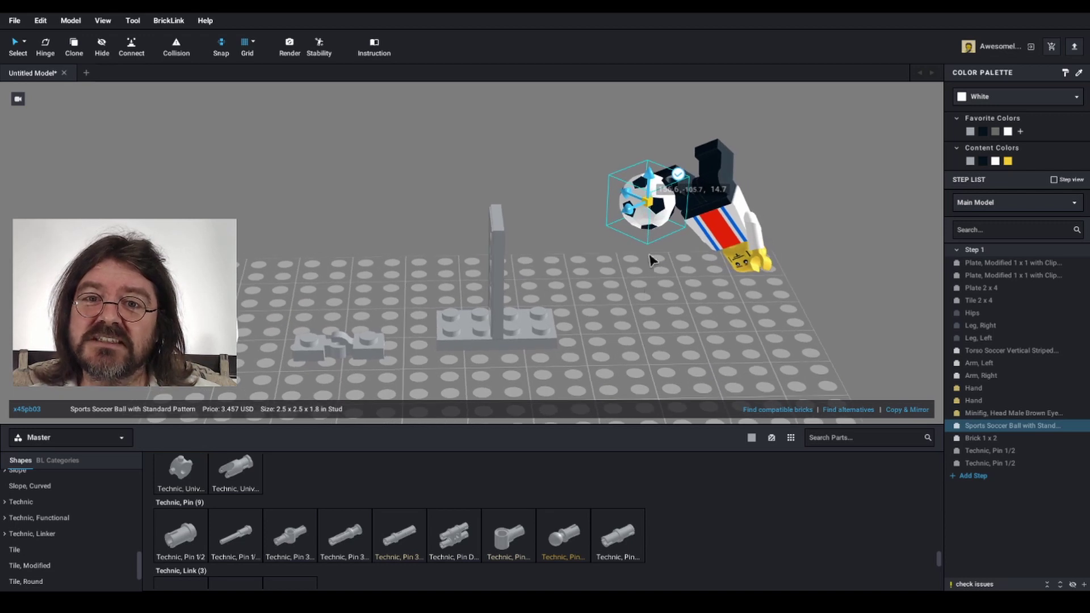
scroll(654, 199, "up", 2)
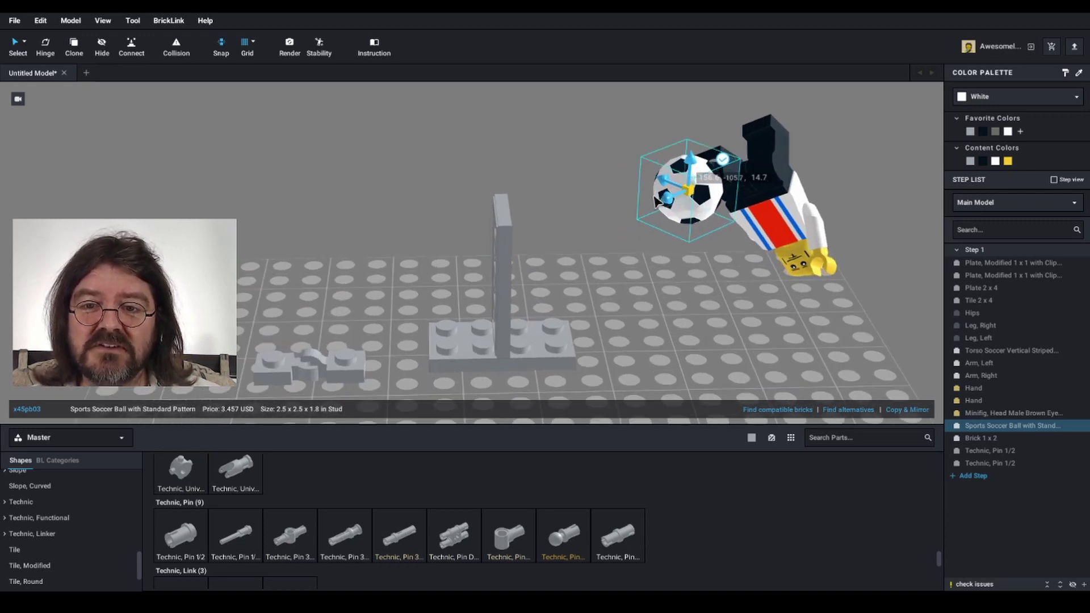
left_click_drag(690, 162, 683, 189)
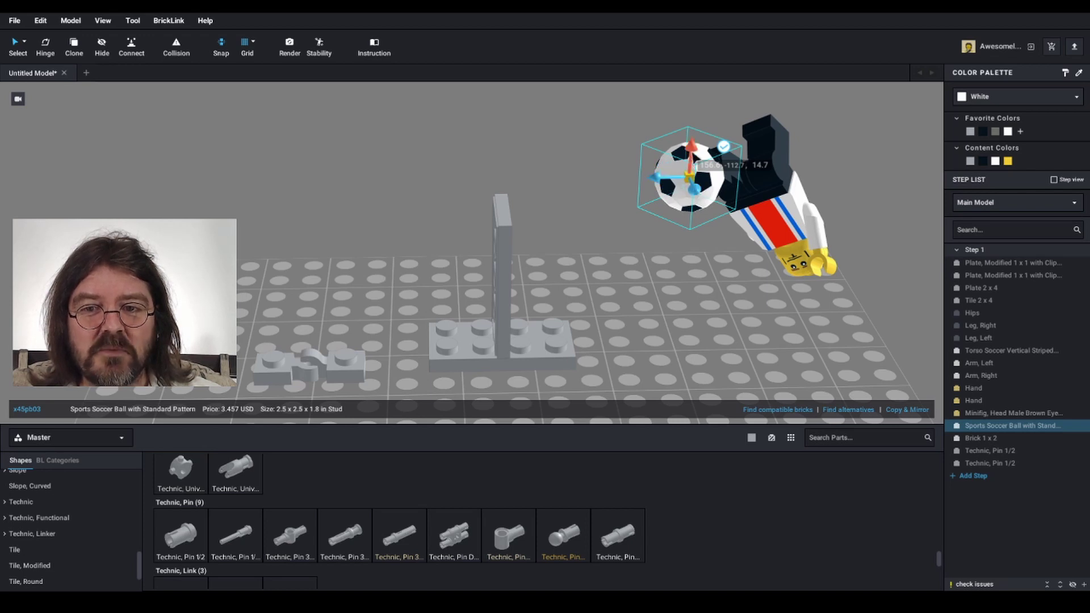
left_click_drag(691, 149, 677, 188)
right_click_drag(678, 188, 634, 313)
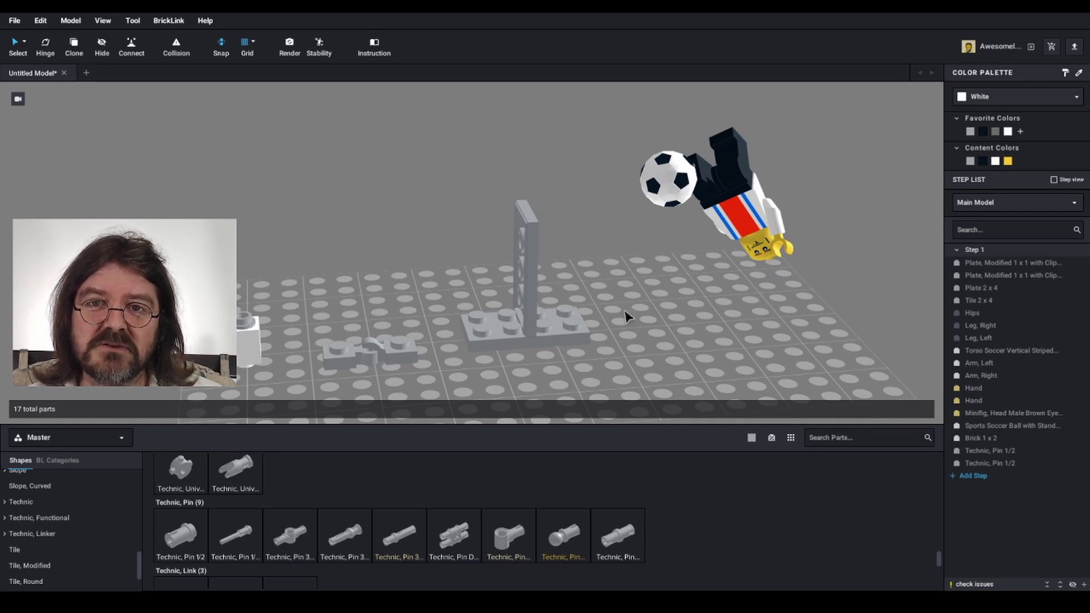
right_click_drag(613, 325, 636, 311)
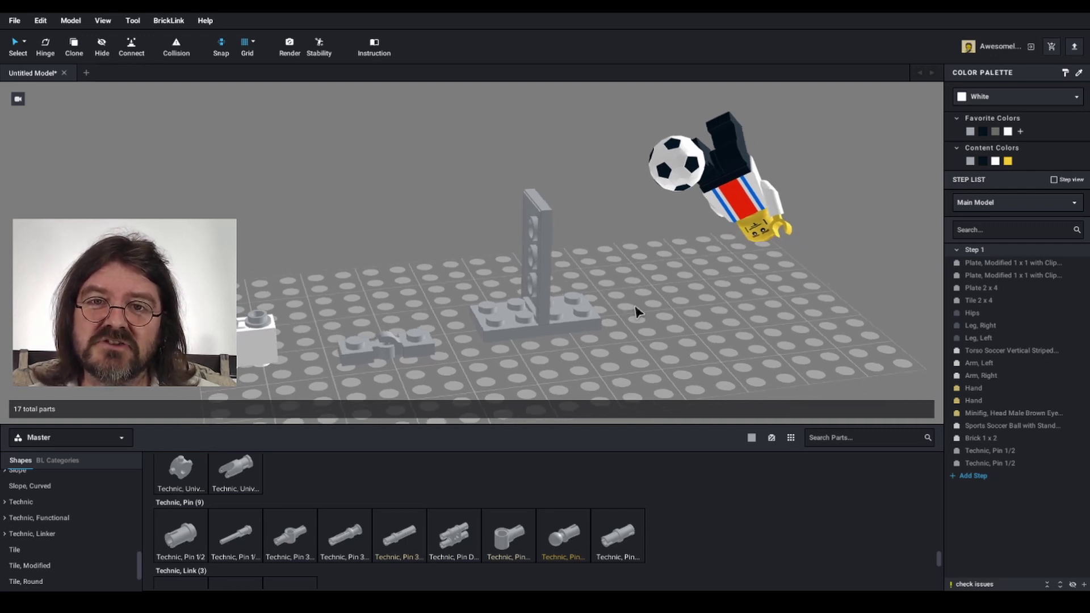
right_click_drag(632, 304, 630, 301)
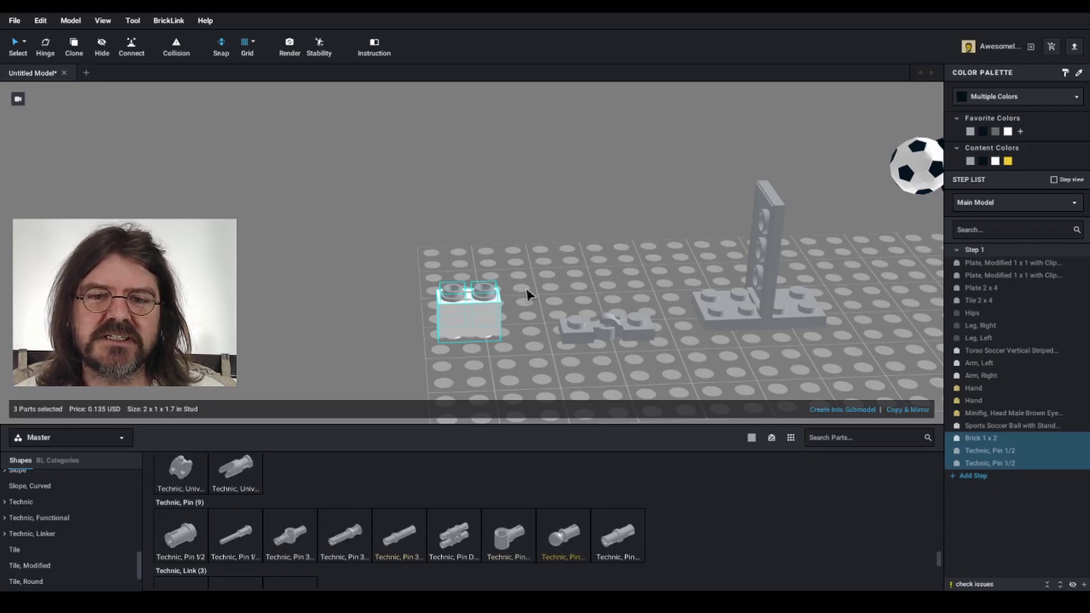
Duplicate the white 1 x 2 brick and place the copy on the baseplate beside the brick with two pins
scroll(494, 336, "up", 5)
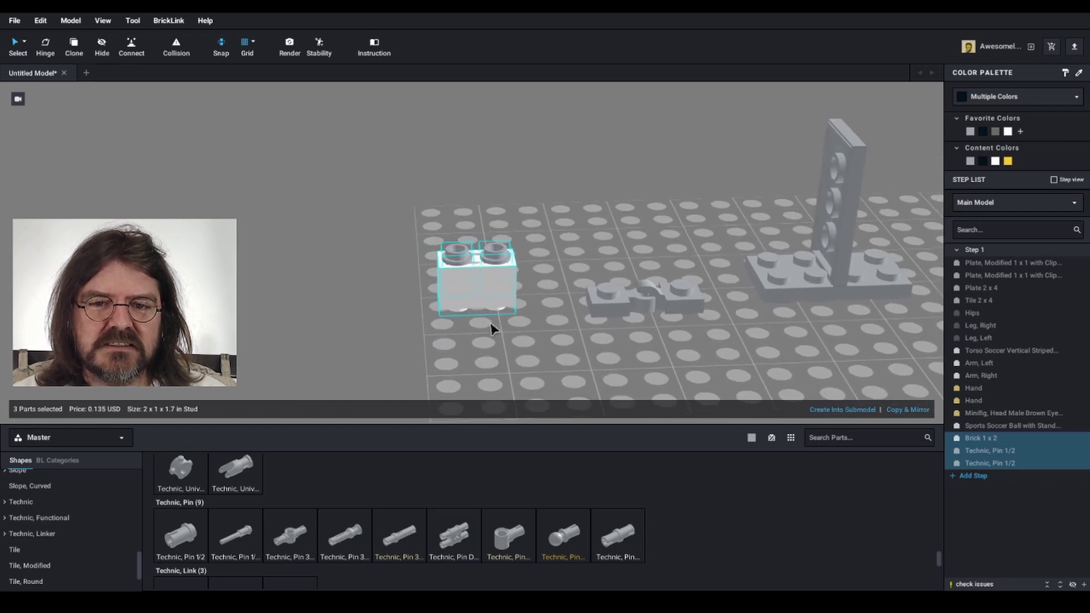
scroll(492, 329, "up", 2)
right_click_drag(543, 330, 540, 328)
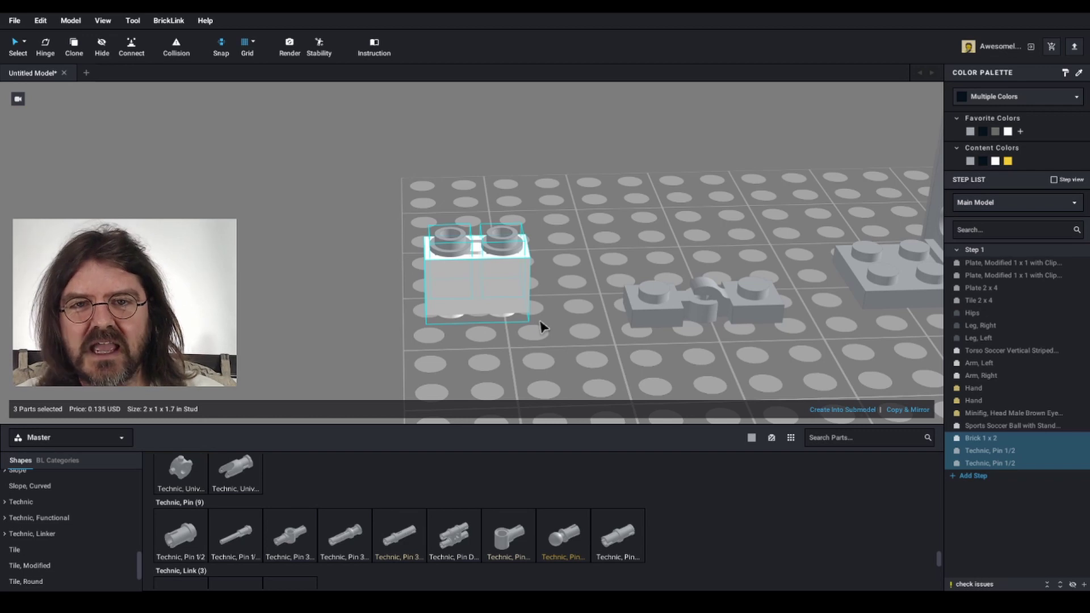
right_click_drag(550, 339, 547, 335)
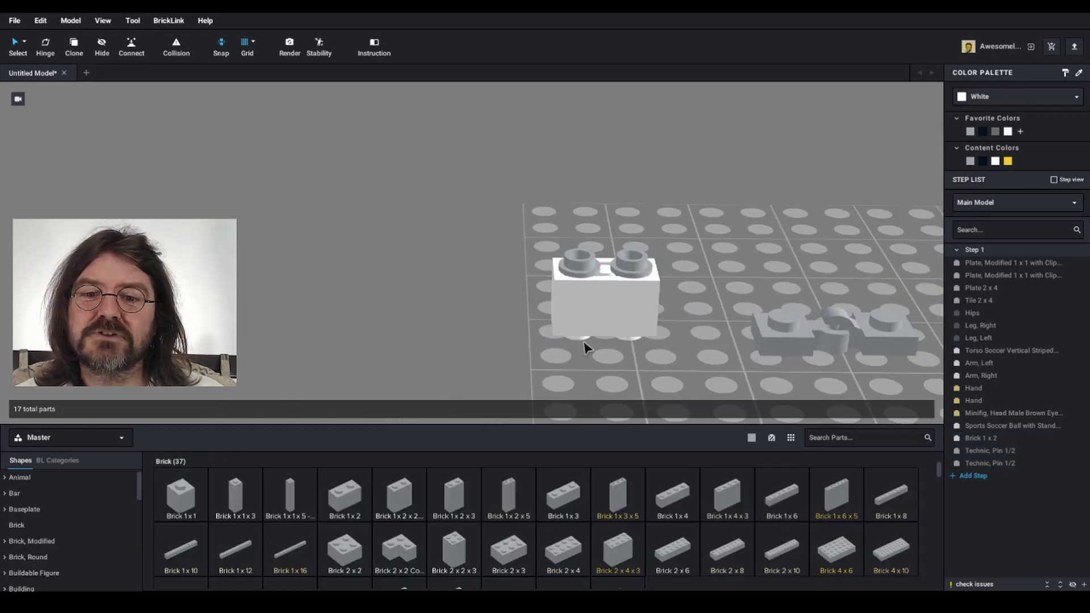
left_click(623, 325)
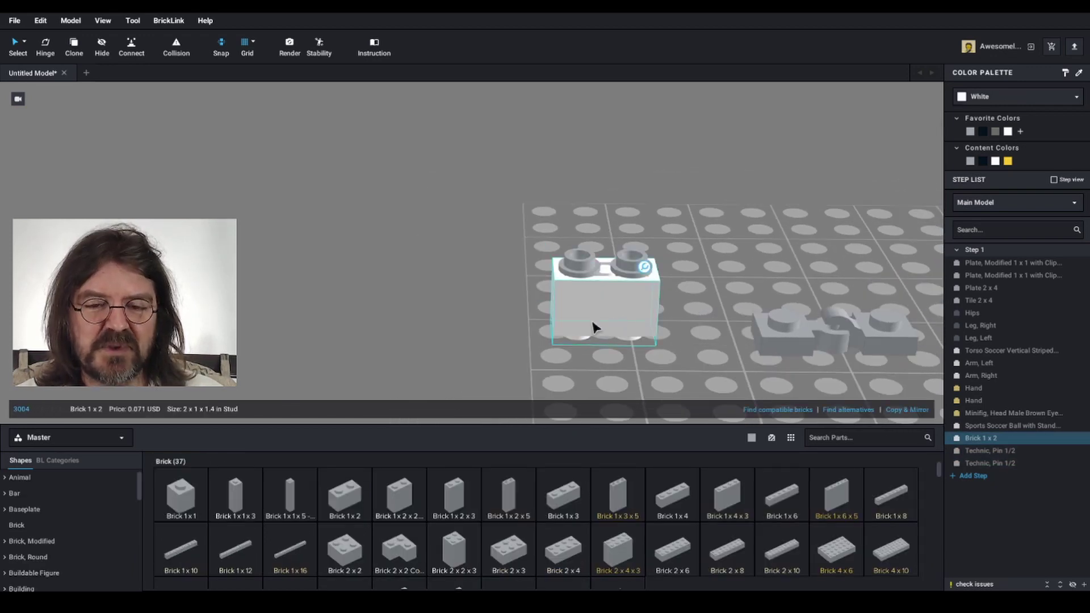
key("ctrl+v")
left_click(361, 301)
left_click(519, 355)
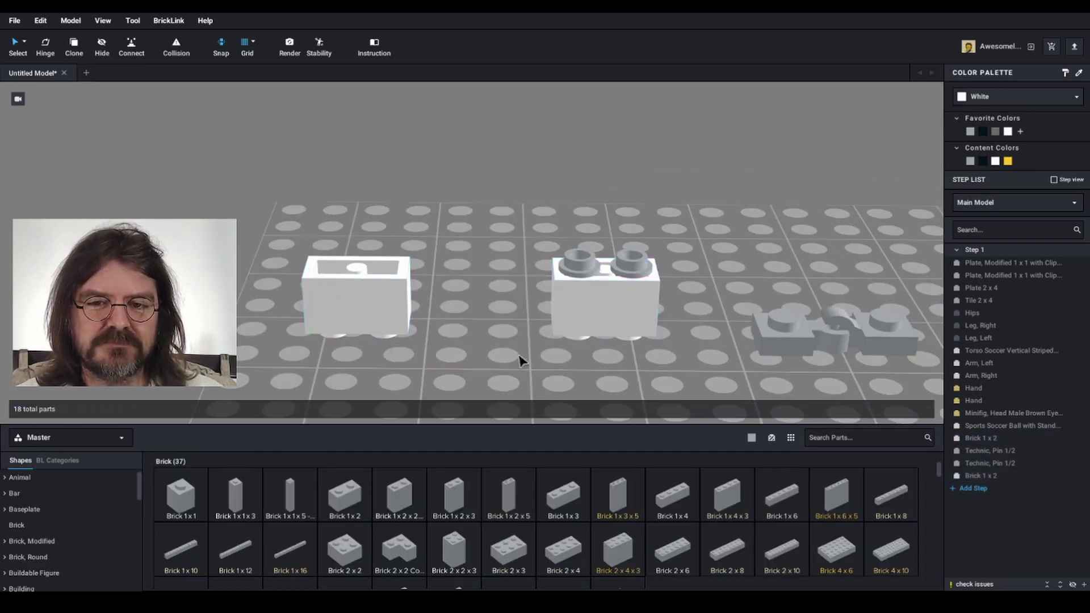
Duplicate the Technic Pin 1/2 twice, standing the two copies side by side on the copied brick
left_click(607, 307)
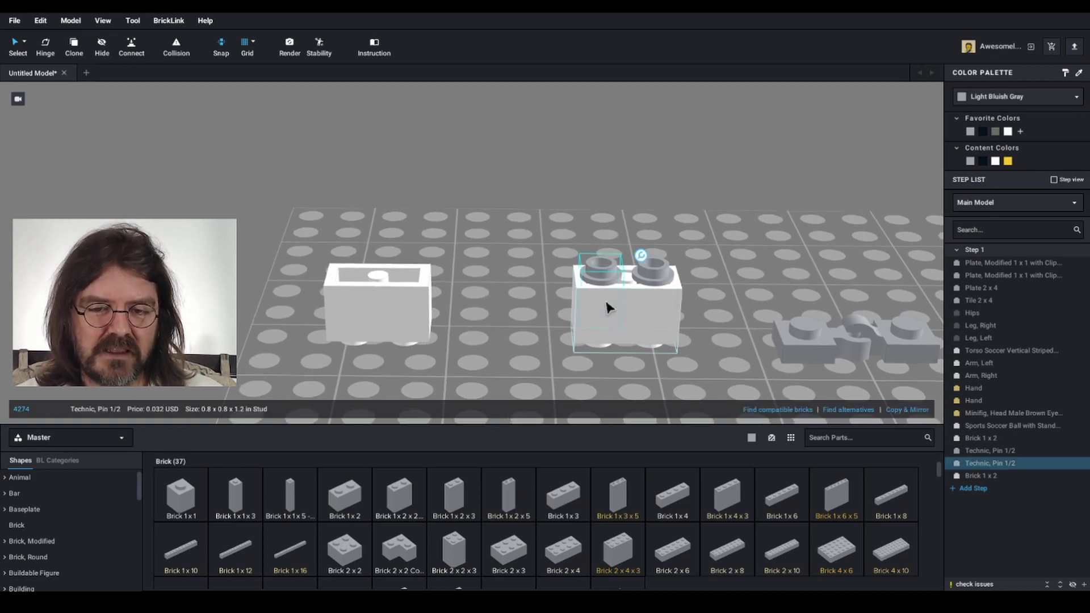
key("ctrl+v")
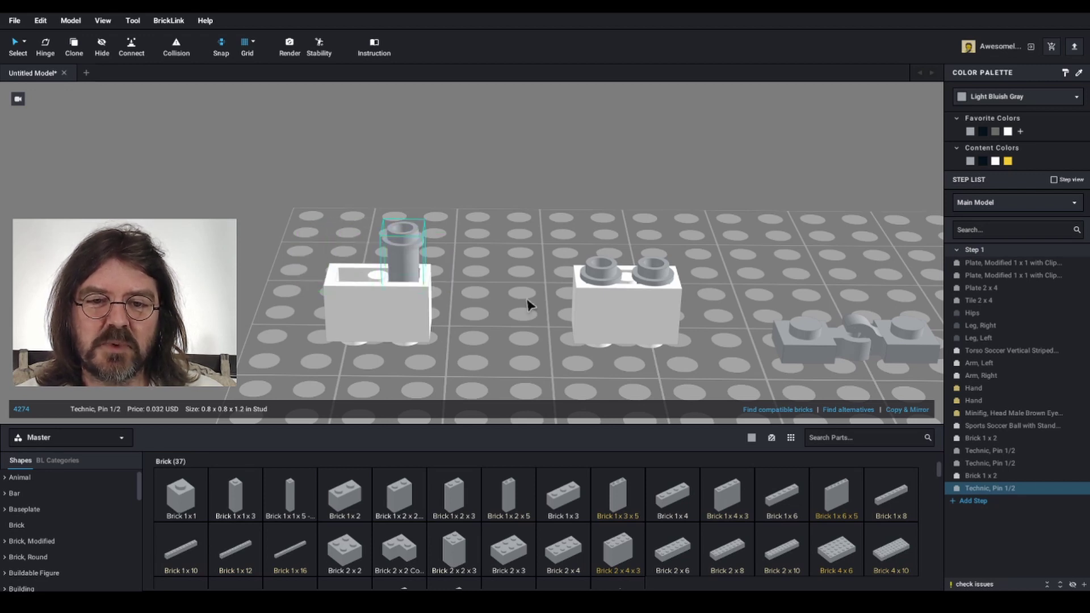
key("ctrl+v")
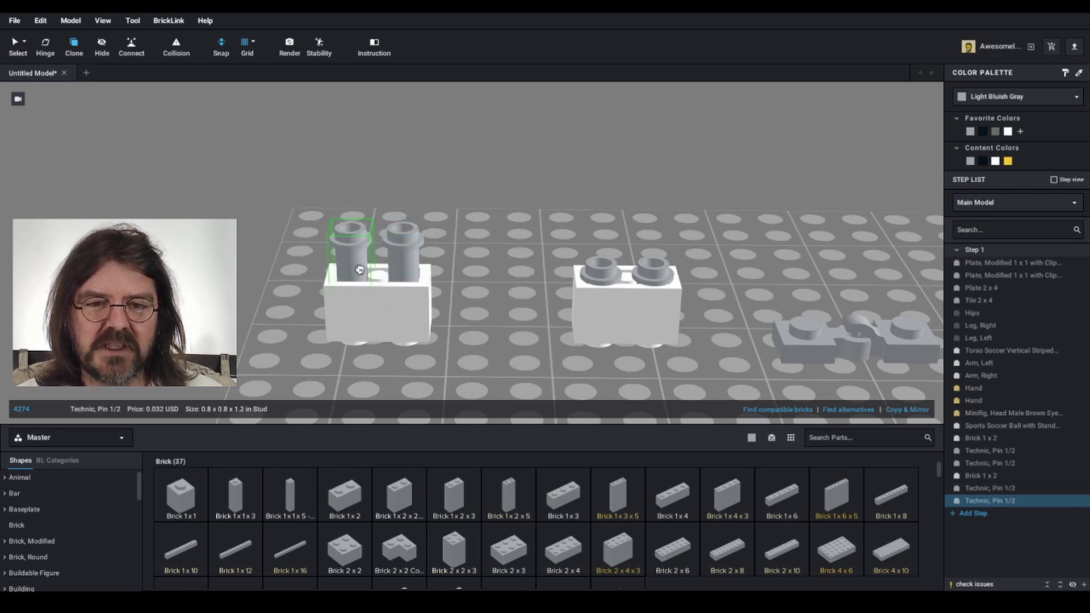
left_click(360, 270)
key("Escape")
Select both copied Technic pins and move them down into the brick until only their collars protrude
middle_click_drag(490, 297, 571, 321)
right_click_drag(571, 321, 570, 304)
left_click_drag(554, 262, 421, 301)
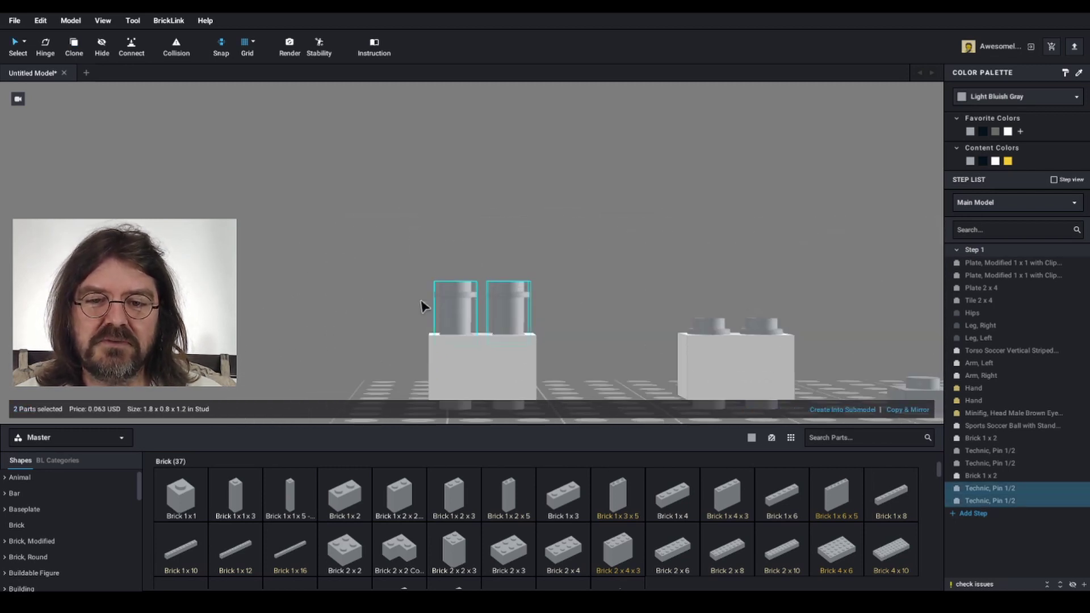
right_click_drag(652, 319, 598, 306)
scroll(604, 316, "up", 2)
scroll(613, 318, "up", 1)
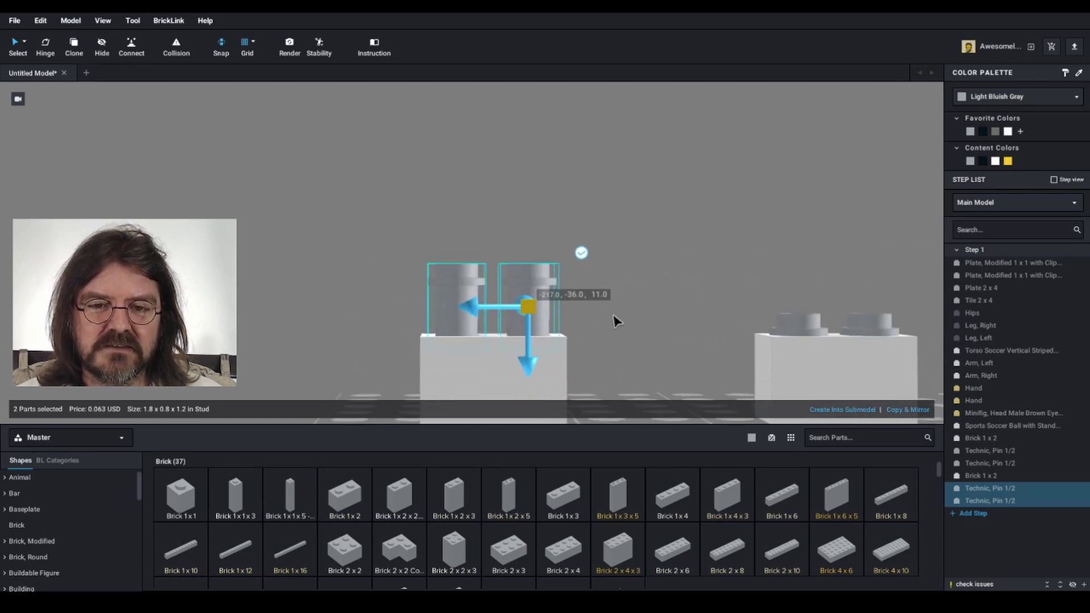
middle_click_drag(615, 319, 618, 310)
left_click_drag(533, 349, 528, 404)
left_click(678, 263)
Try stacking another white 1 x 2 brick on top of the copied brick with pins, and undo it
scroll(585, 311, "down", 2)
right_click_drag(583, 308, 589, 328)
left_click(512, 312)
key("ctrl+c")
key("ctrl+v")
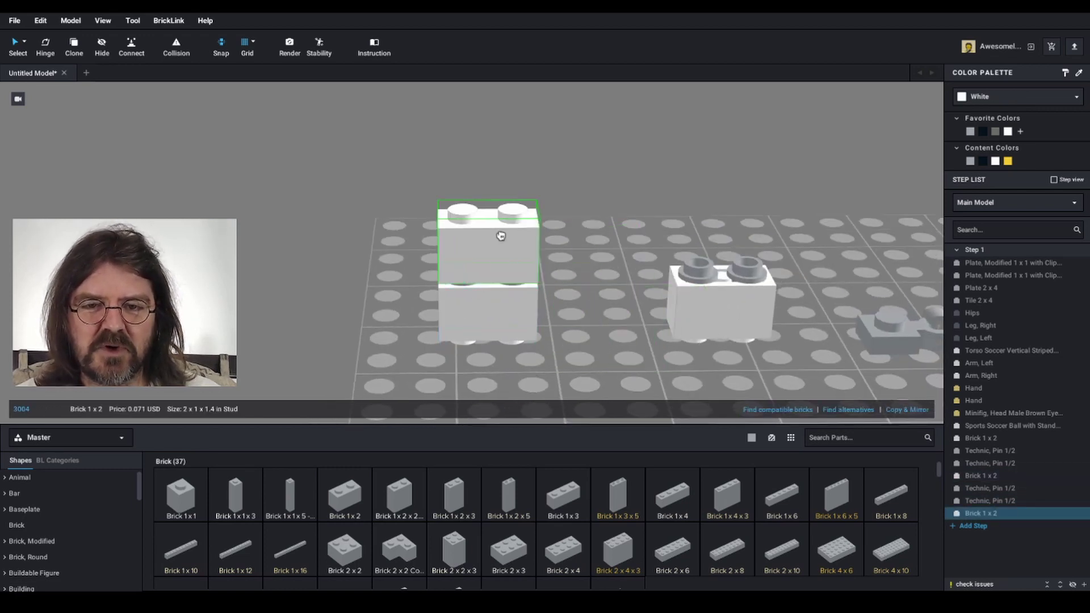
left_click(502, 236)
right_click_drag(598, 267, 657, 323)
left_click(598, 301)
key("ctrl+z")
Select the two Technic pins in the copied brick in turn to examine how they sit inside it
middle_click_drag(613, 264, 636, 279)
right_click_drag(635, 285, 625, 292)
left_click(574, 285)
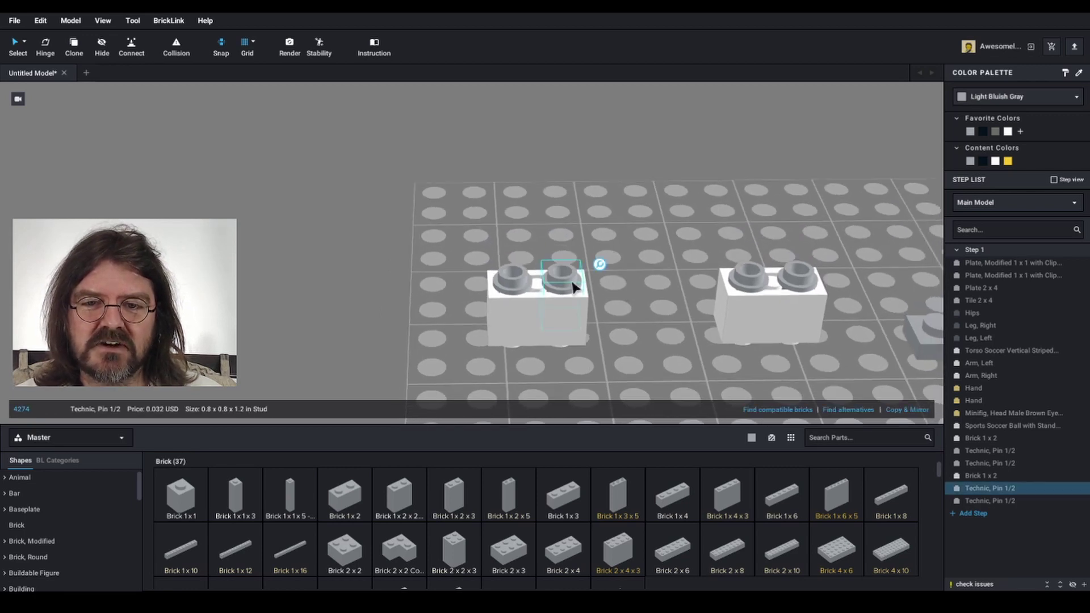
left_click(512, 287)
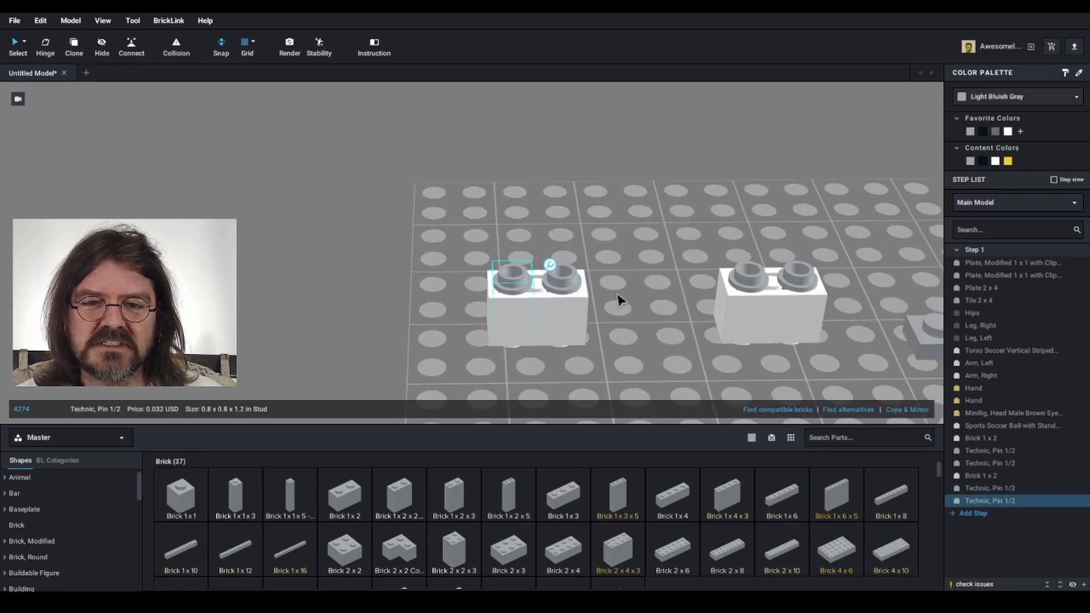
left_click(575, 284)
right_click_drag(628, 306, 599, 284)
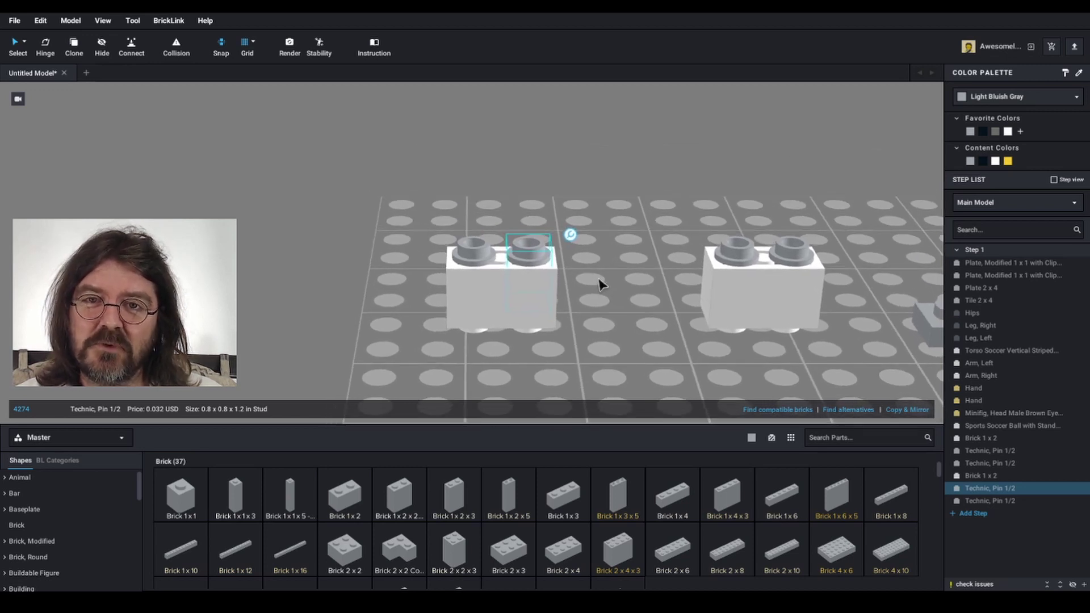
Pull the vertical and horizontal clip plates apart, leaving a gap between them on the baseplate
right_click_drag(612, 301, 594, 292)
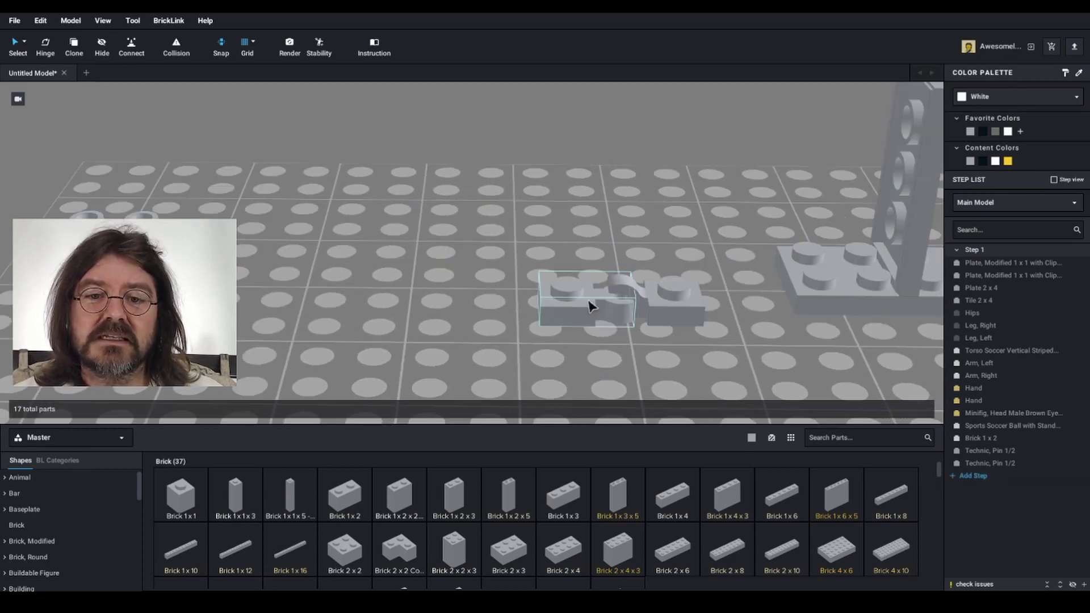
left_click_drag(591, 303, 425, 296)
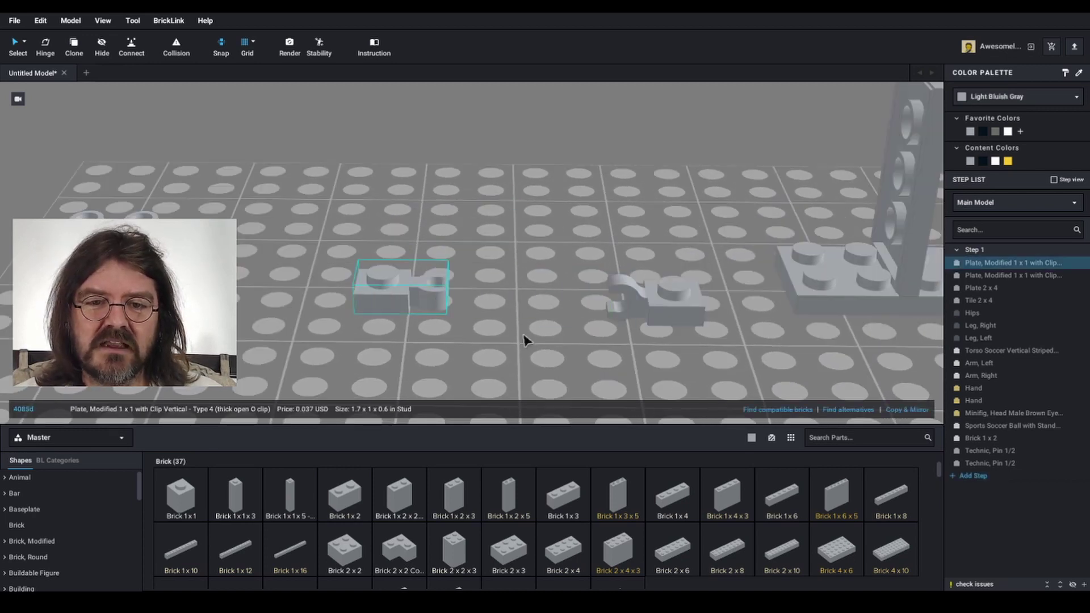
left_click_drag(679, 307, 593, 288)
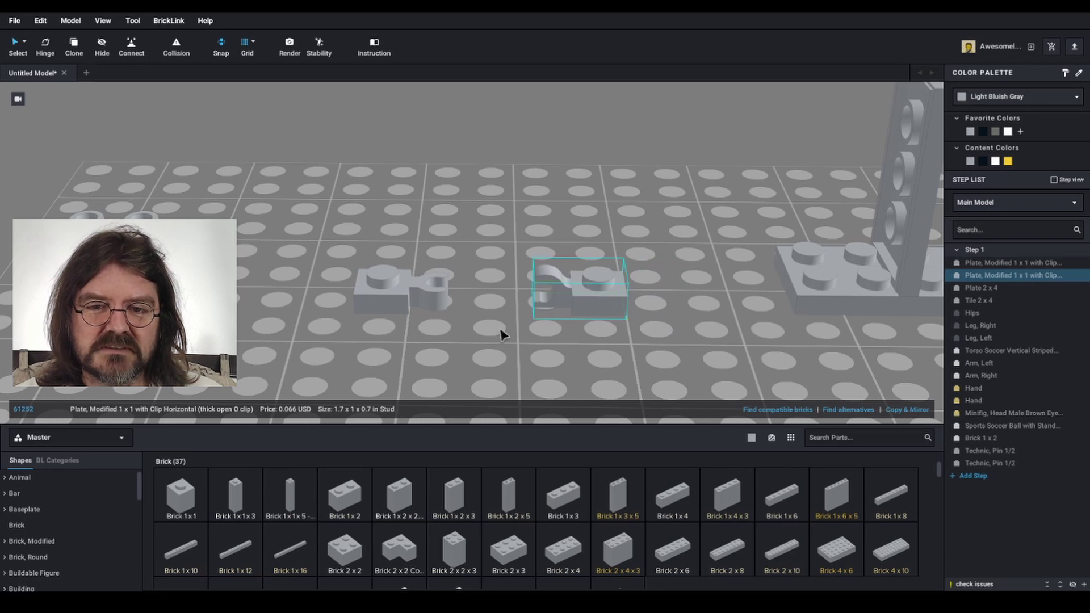
Insert a Bar 3L upright into the clip of the vertical clip plate and discard the extra bar
right_click_drag(501, 329, 504, 341)
scroll(511, 321, "down", 1)
middle_click_drag(511, 322, 591, 324)
right_click_drag(591, 325, 592, 317)
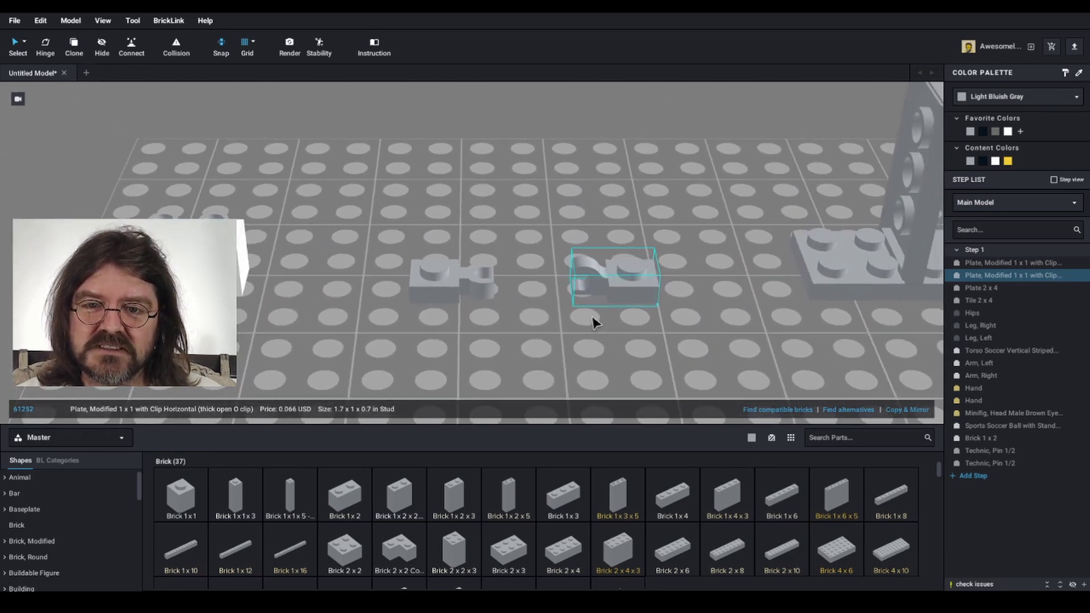
left_click(73, 498)
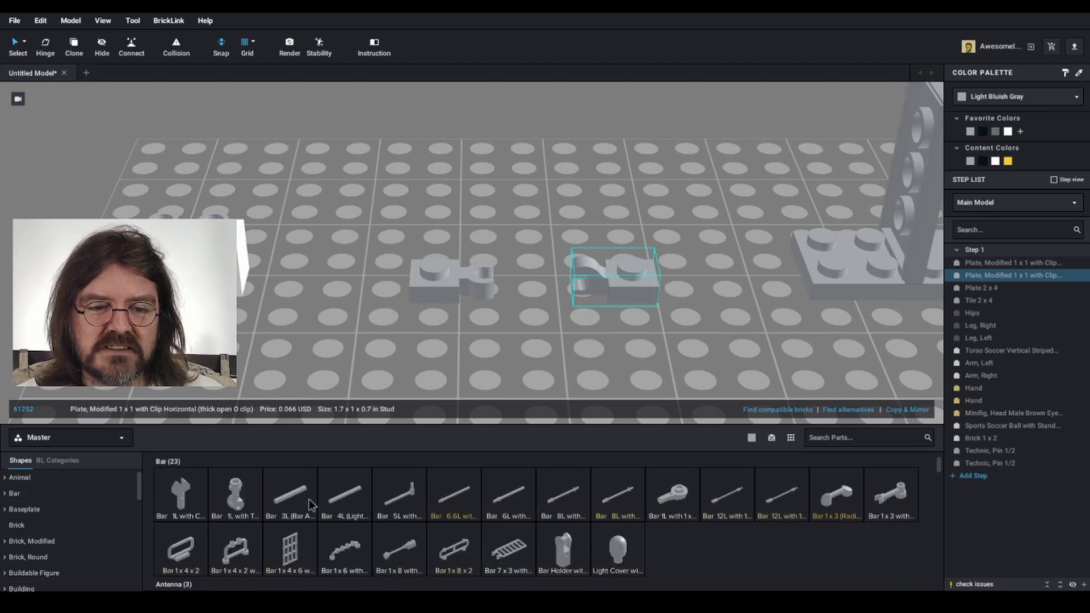
left_click(295, 502)
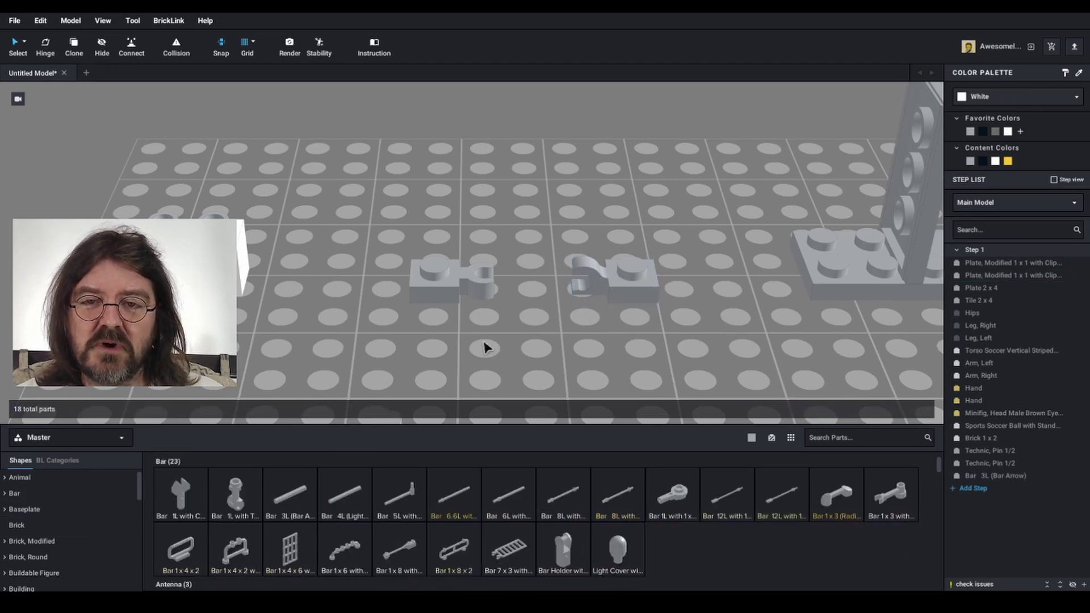
left_click(510, 206)
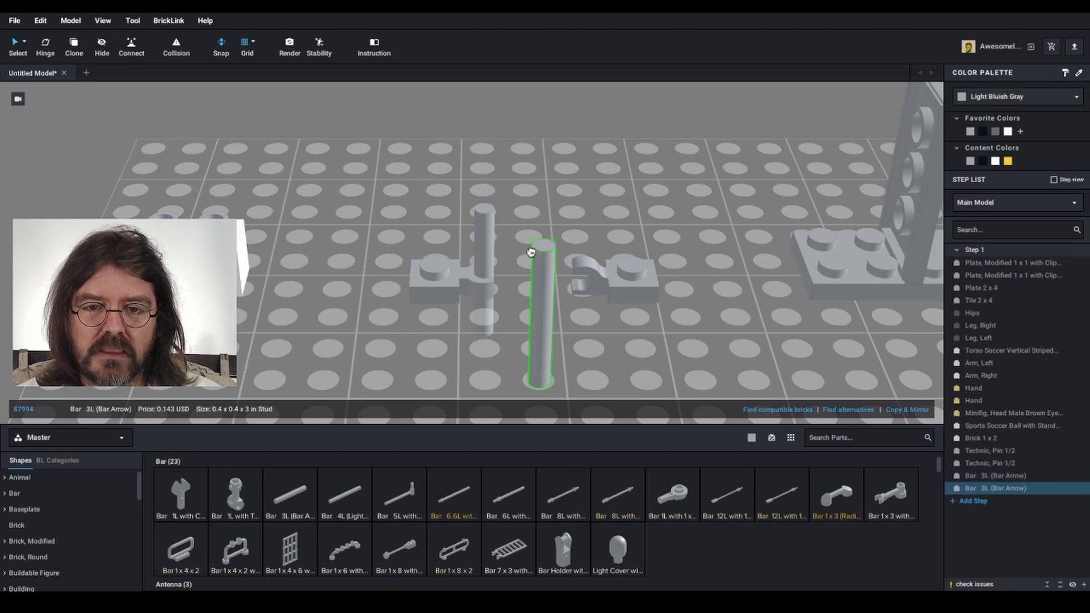
right_click_drag(511, 205, 524, 265)
key("Delete")
Move the horizontal clip plate closer to the upright bar and rotate it onto its side
left_click(607, 275)
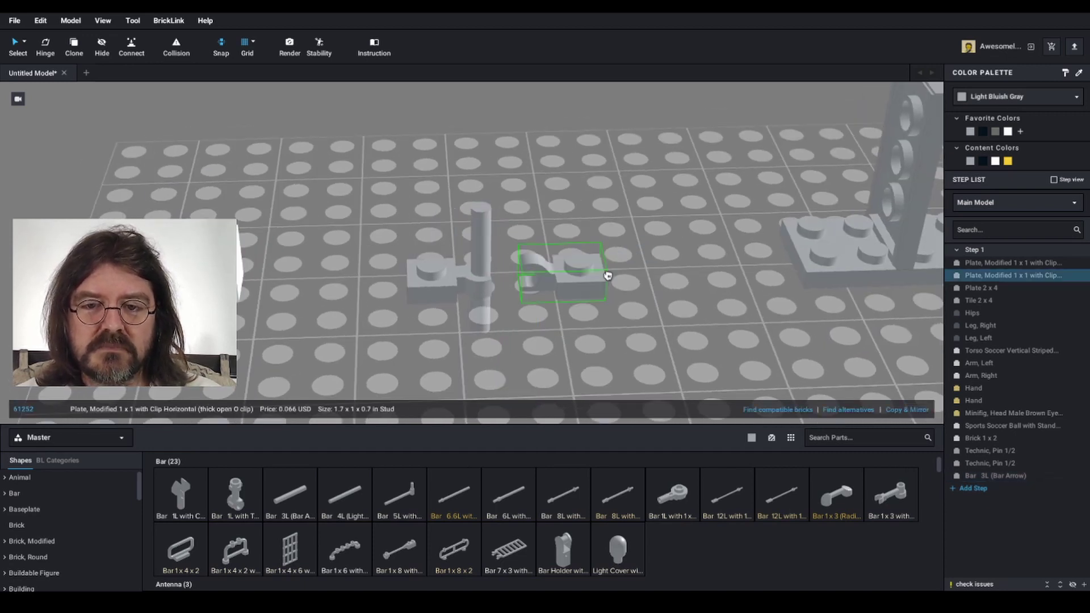
key("Up")
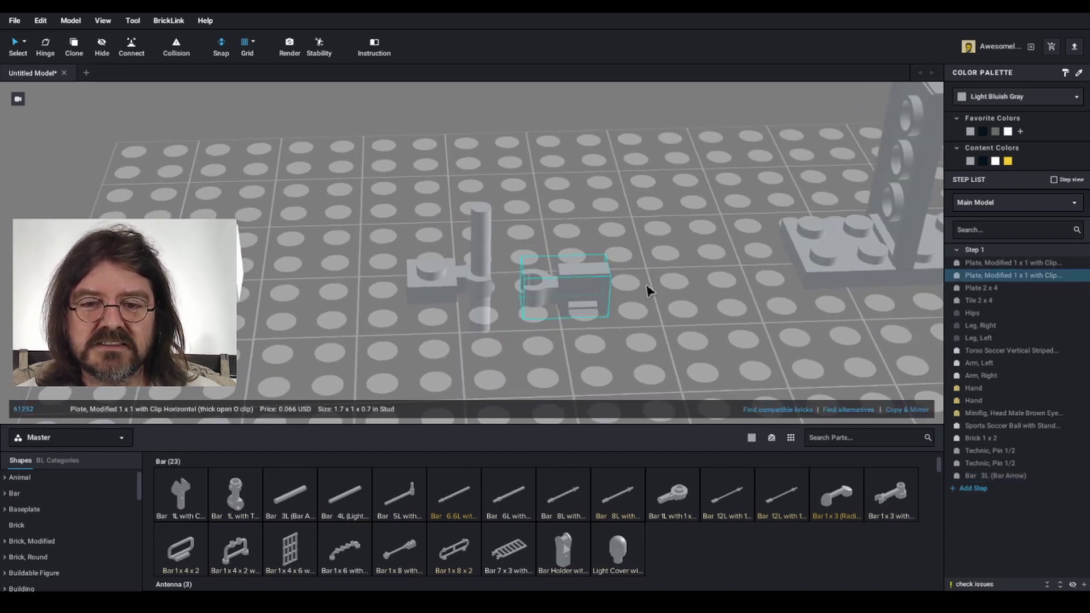
right_click_drag(647, 290, 572, 287)
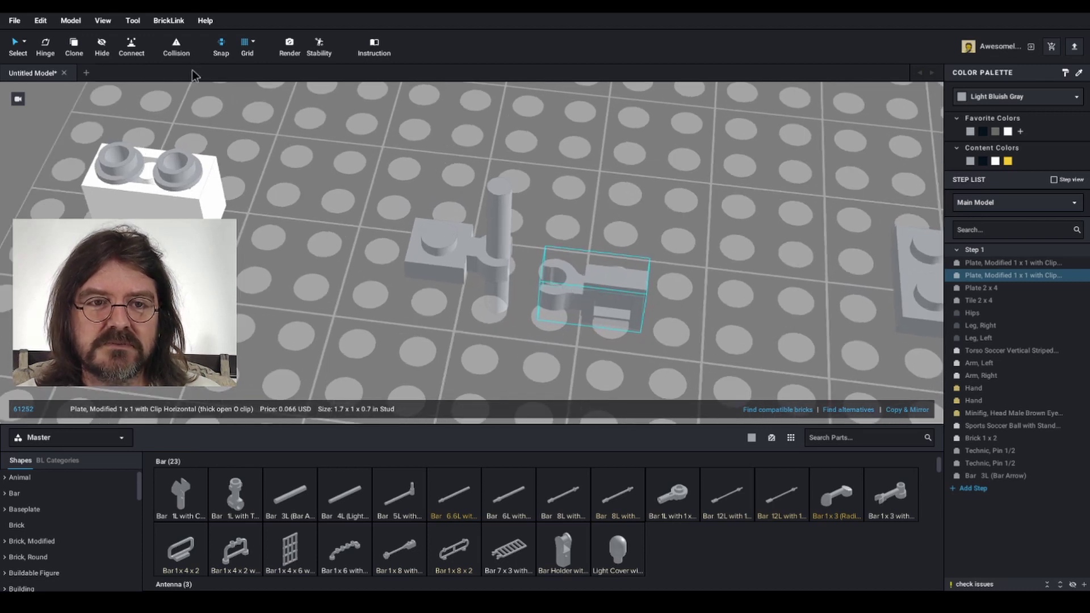
Connect the clip of the sideways horizontal clip plate to the upright Bar 3L with the Connect tool
left_click(131, 45)
scroll(613, 261, "up", 4)
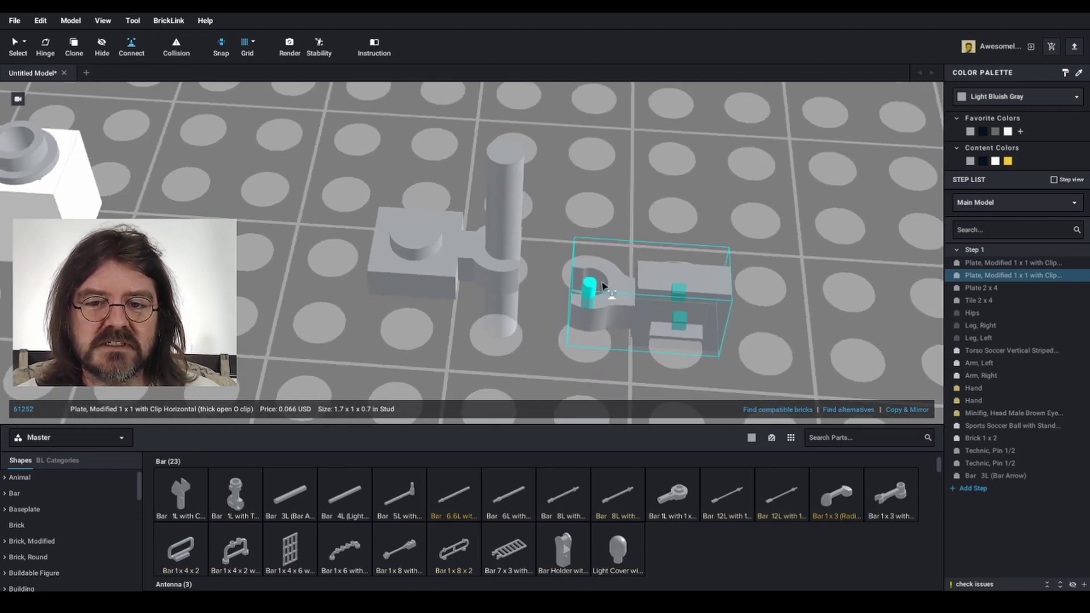
left_click(593, 286)
right_click_drag(593, 286, 575, 316)
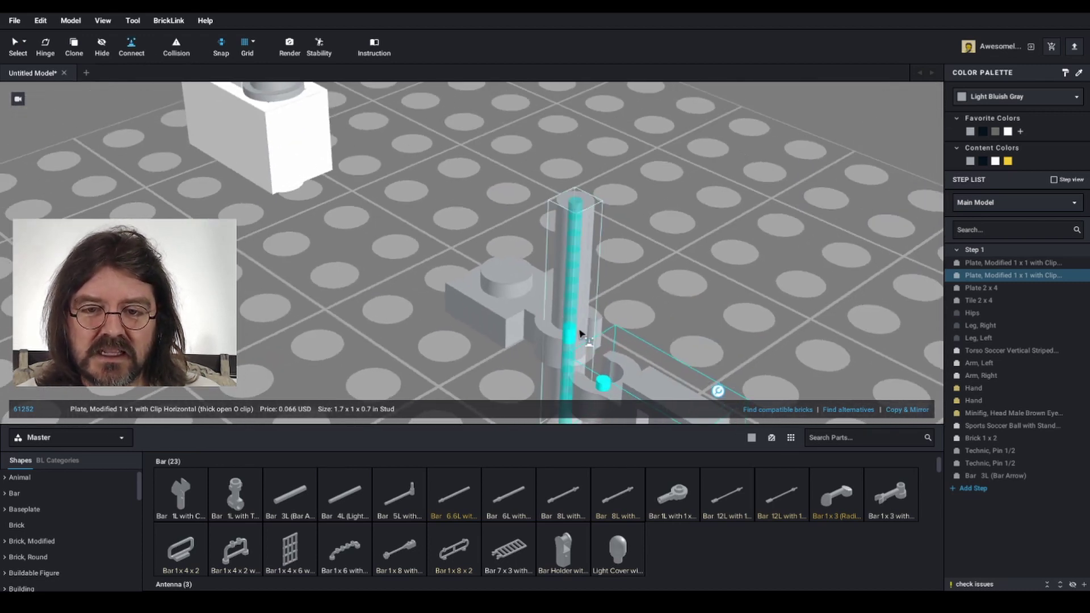
left_click(579, 330)
mouse_move(688, 324)
right_mouse_down()
mouse_move(710, 316)
mouse_move(679, 336)
right_mouse_up()
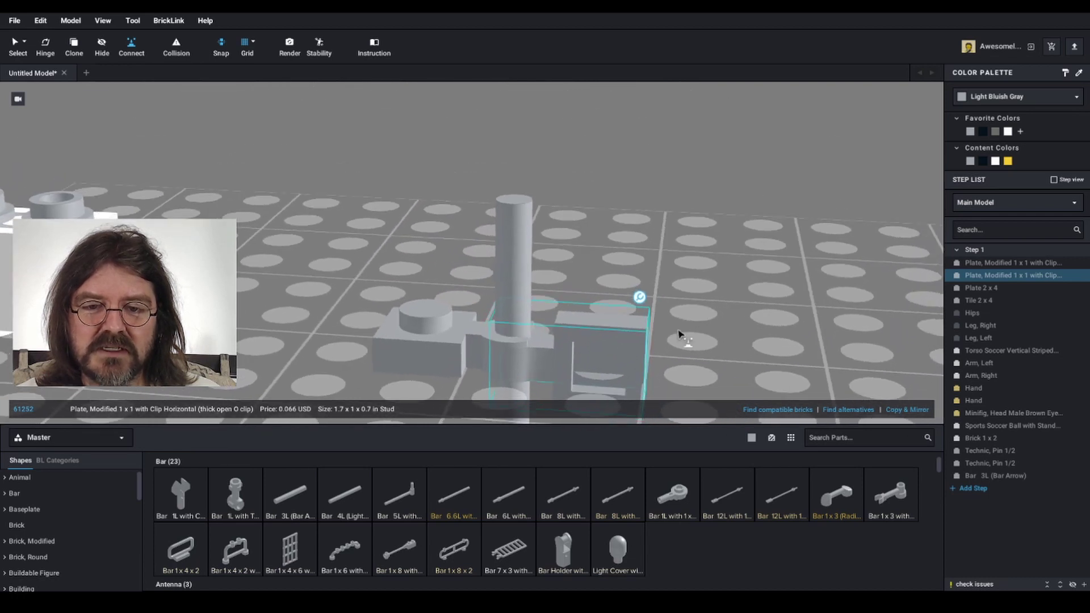
Rotate the connected horizontal clip plate around so that its stud faces up
left_click(578, 362)
mouse_move(594, 355)
right_mouse_down()
mouse_move(593, 339)
mouse_move(625, 357)
mouse_move(608, 347)
right_mouse_up()
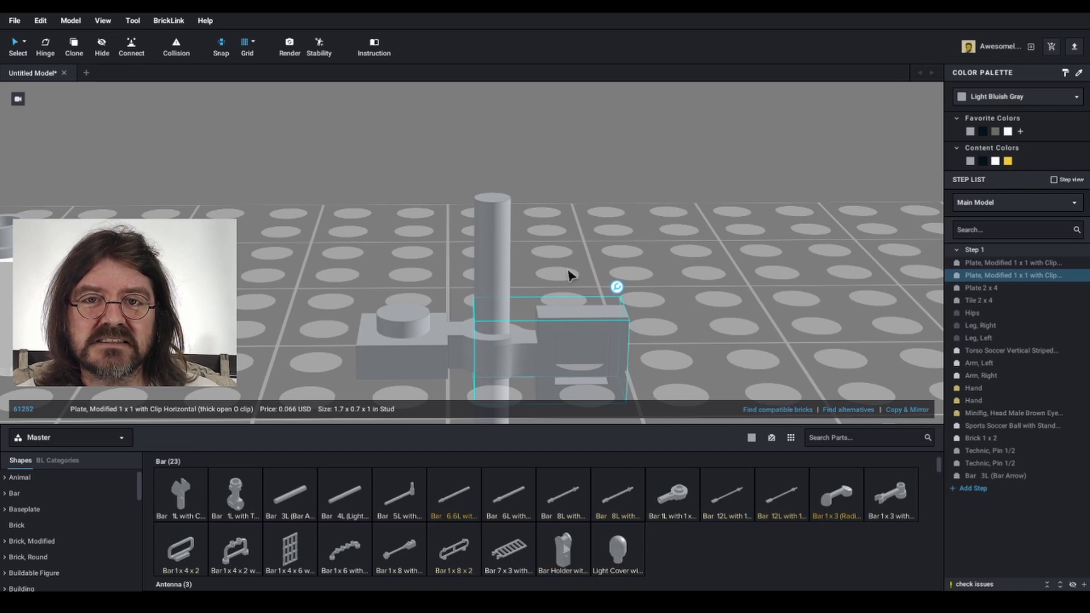
right_click_drag(570, 274, 577, 253)
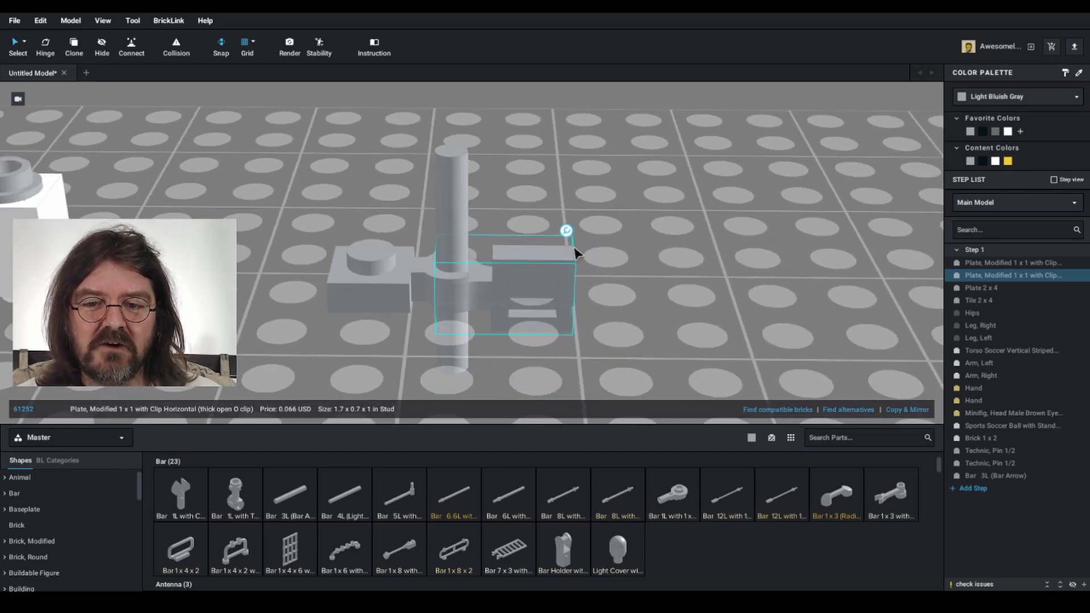
key("Down")
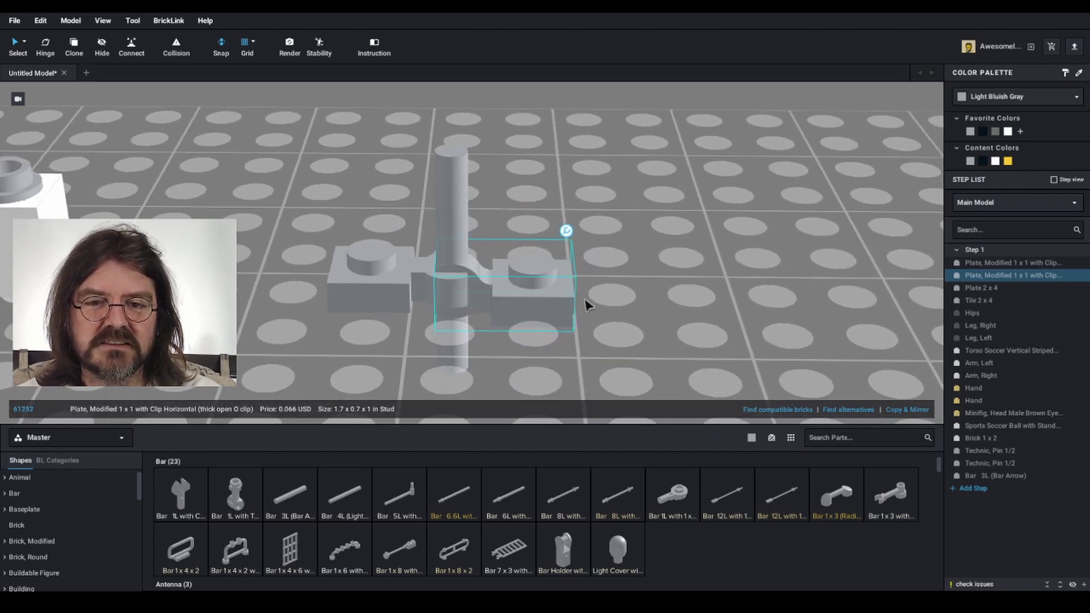
right_click_drag(594, 310, 598, 301)
Delete the Bar 3L that joins the two clip plates
left_click(435, 255)
right_click_drag(563, 255, 564, 306)
key("Delete")
Nudge the horizontal clip plate slightly upward with the move arrows to align its clip with the other one
left_click(540, 297)
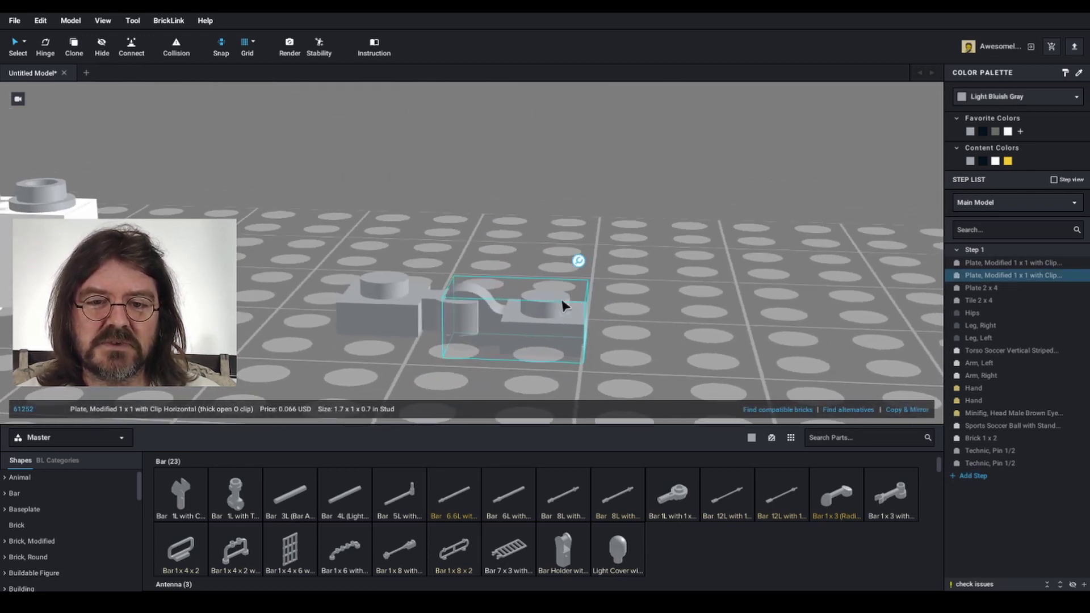
left_click(544, 335)
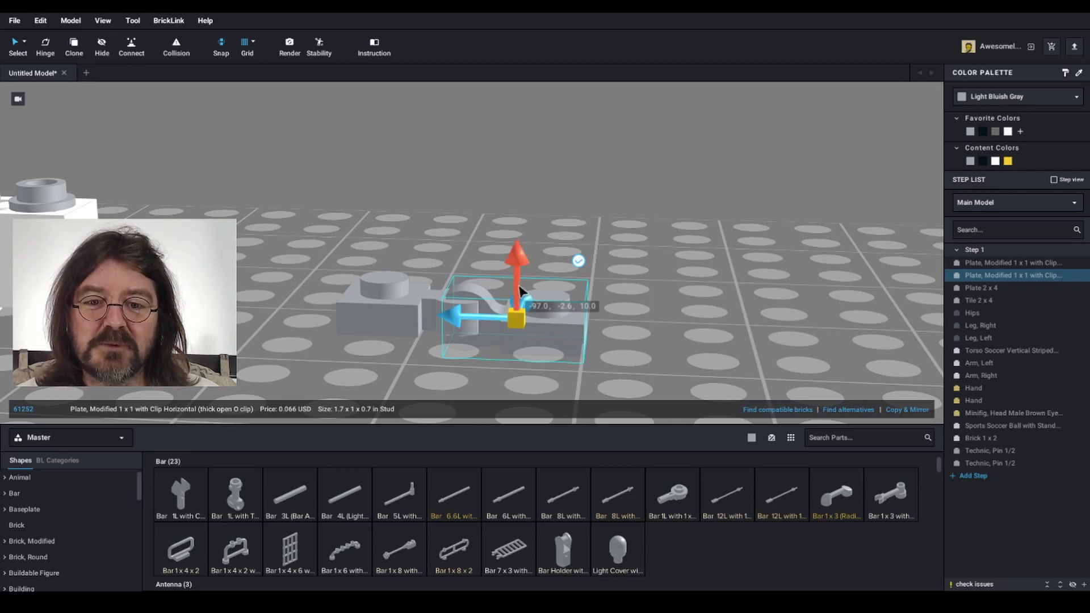
left_click_drag(519, 286, 519, 278)
left_click(659, 309)
mouse_move(660, 309)
right_mouse_down()
mouse_move(628, 324)
mouse_move(642, 321)
mouse_move(637, 335)
mouse_move(628, 319)
mouse_move(660, 315)
right_mouse_up()
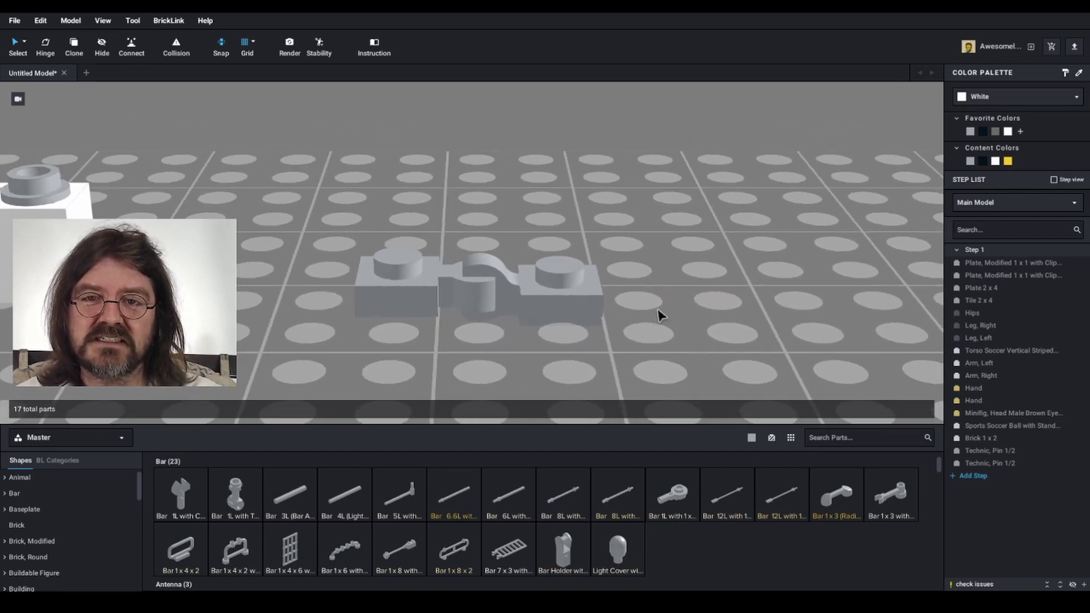
Pull the horizontal clip plate aside and reposition it with the move arrows, interlocking the clips at a height of -4.0
left_click_drag(590, 307, 793, 309)
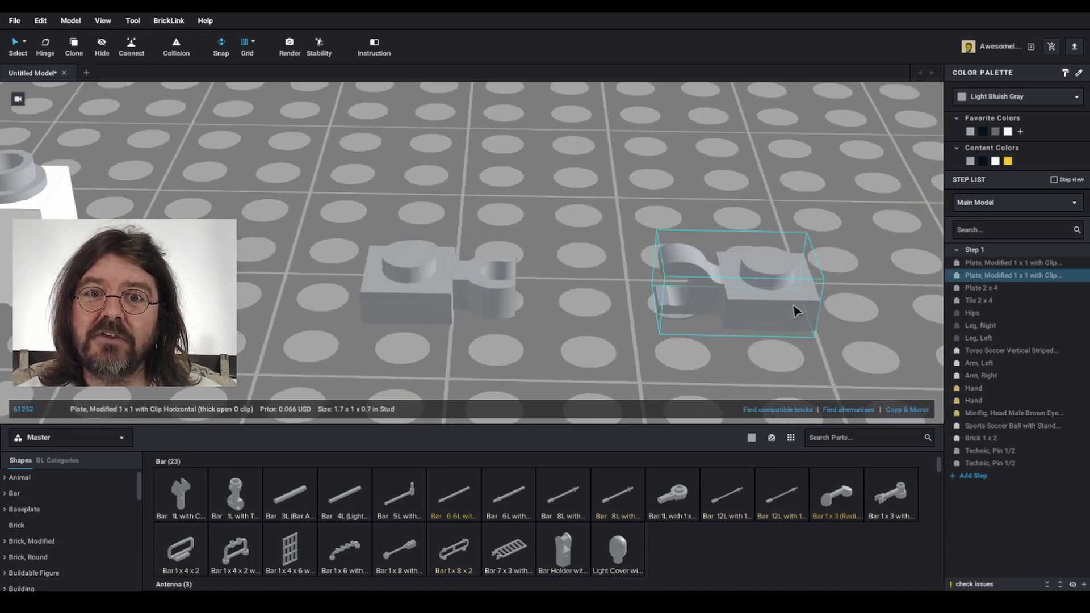
left_click(792, 309)
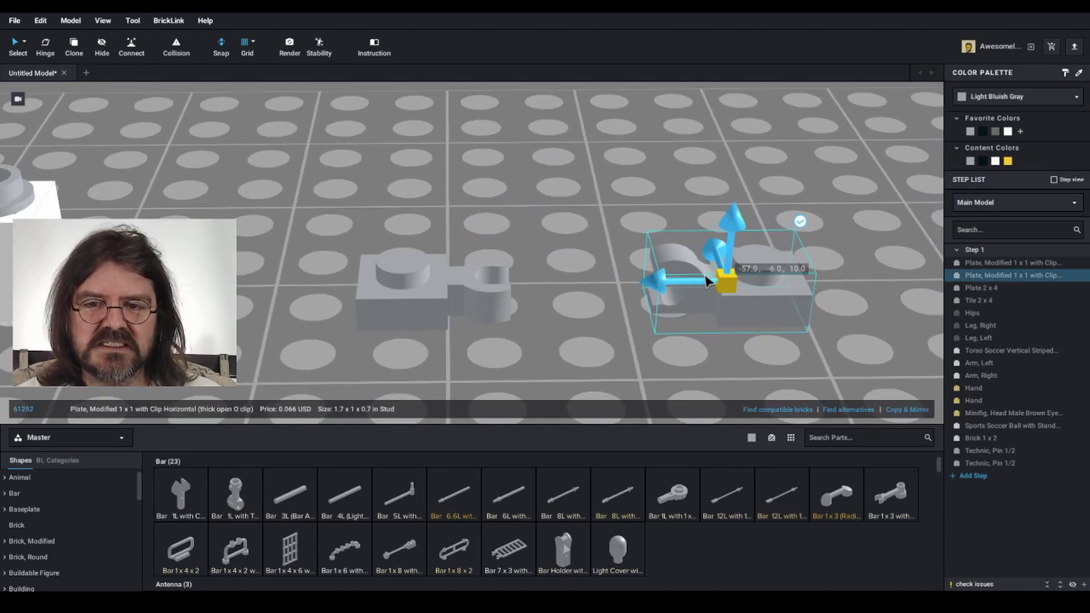
left_click_drag(705, 281, 499, 273)
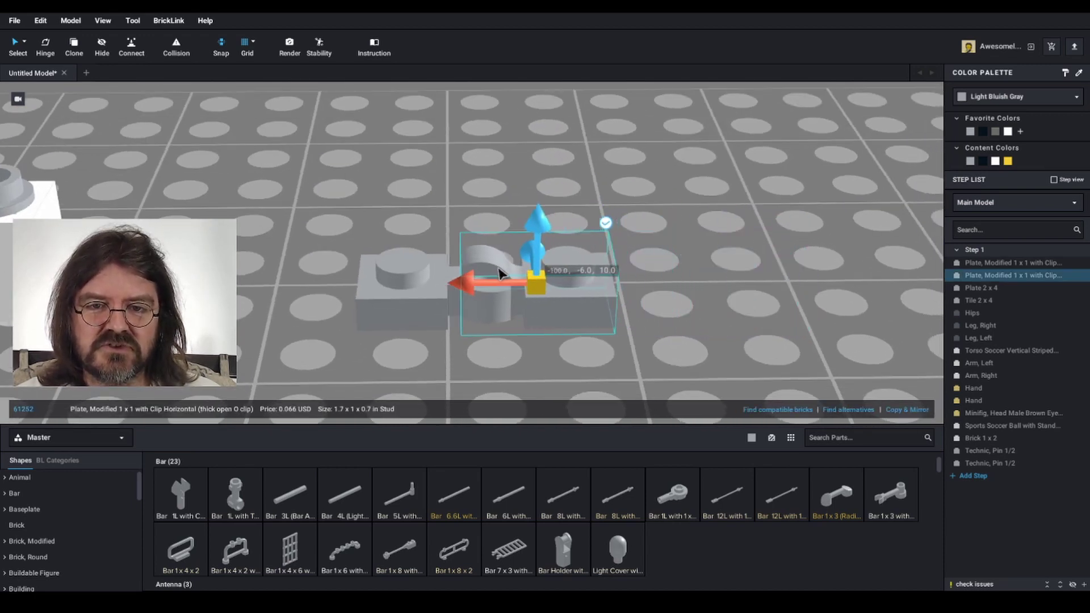
left_click_drag(544, 226, 543, 235)
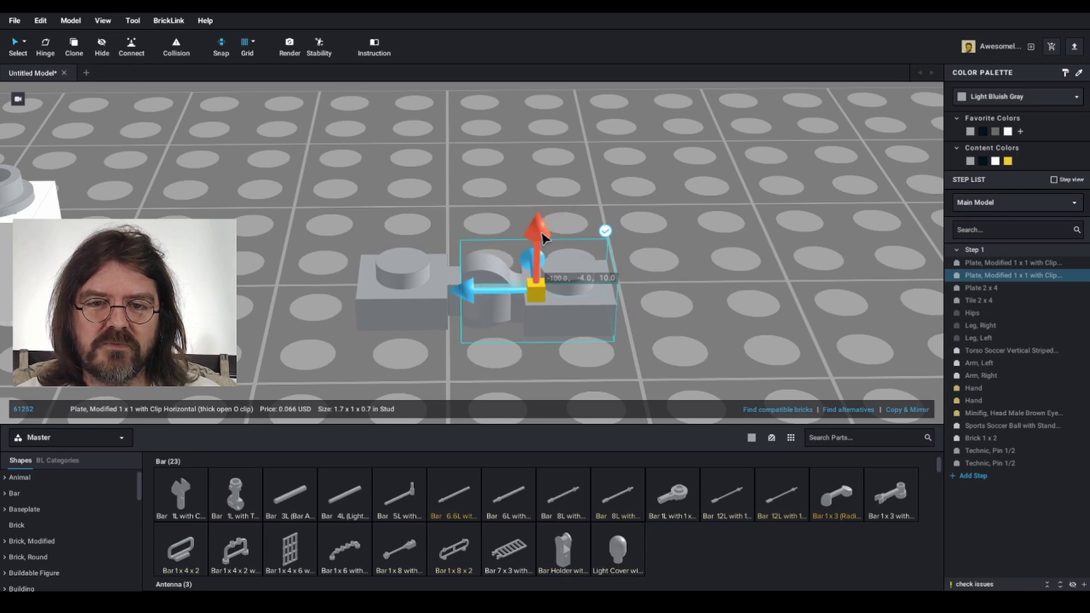
left_click(726, 318)
right_click_drag(647, 346, 645, 325)
right_click_drag(669, 361, 647, 343)
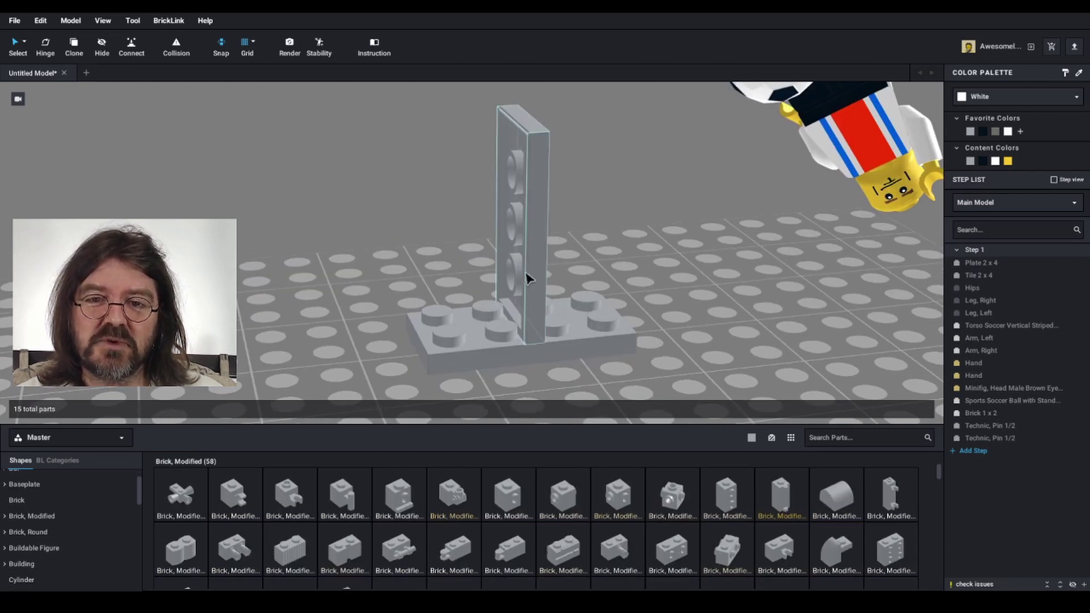
Take the upright Tile 2 x 4 off the plate and place a Brick, Modified 1 x 2 x 1 2/3 at the plate's end
right_click_drag(596, 316, 593, 318)
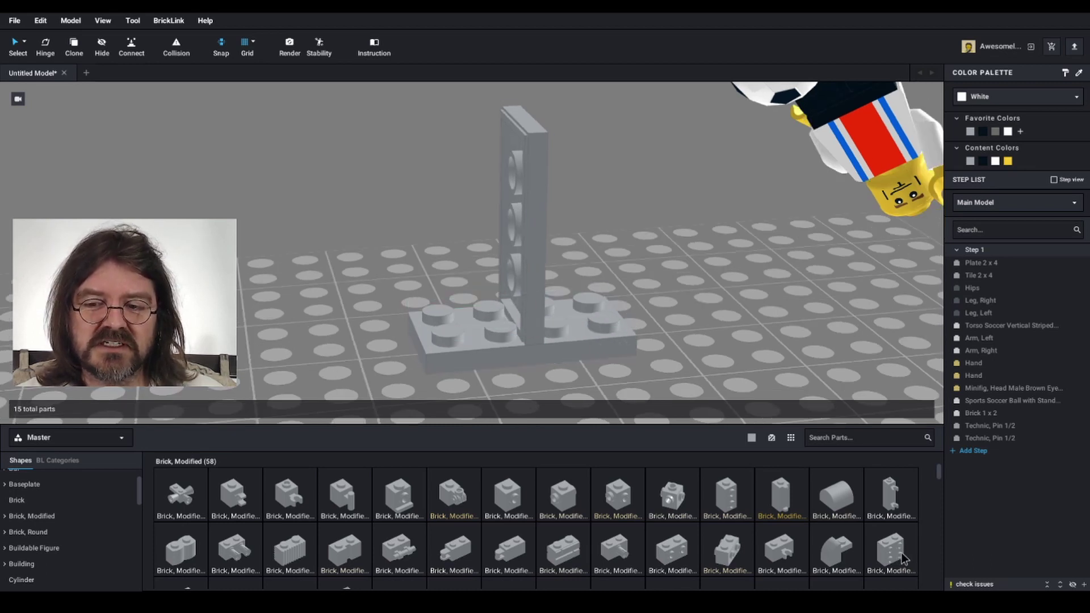
left_click_drag(529, 294, 305, 220)
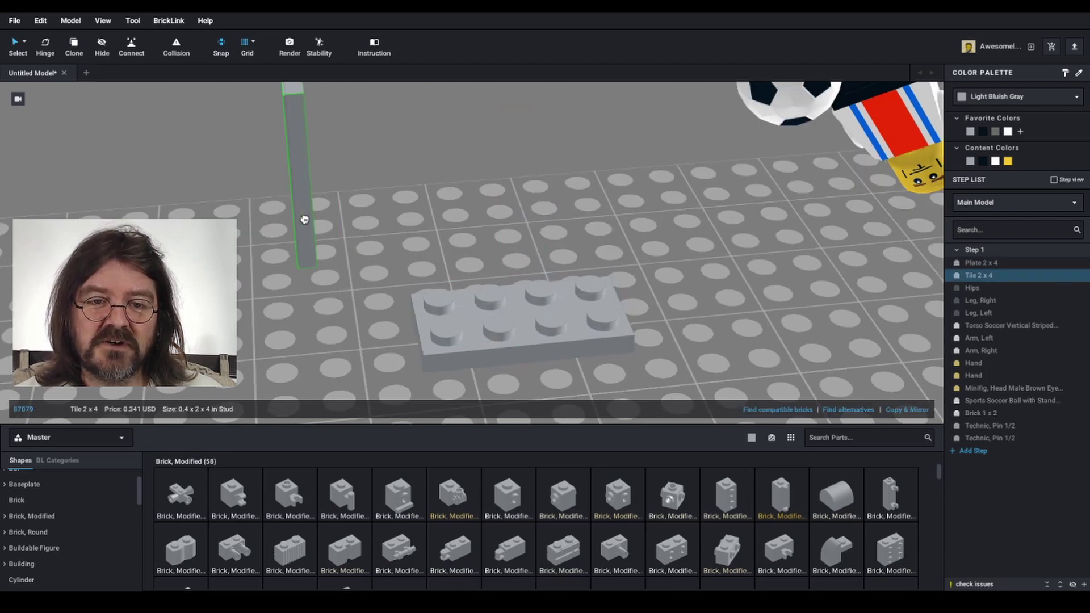
left_click_drag(889, 499, 432, 245)
Attach two Plate 2 x 2 parts in a stack to the side studs of the modified brick
scroll(68, 534, "down", 5)
left_click(122, 550)
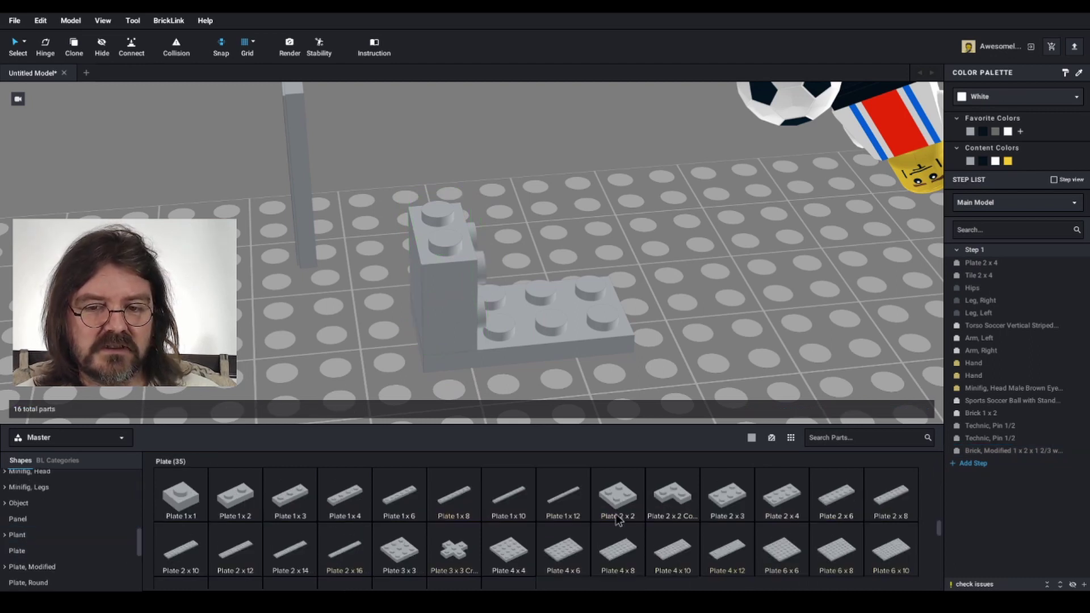
left_click_drag(611, 399, 498, 277)
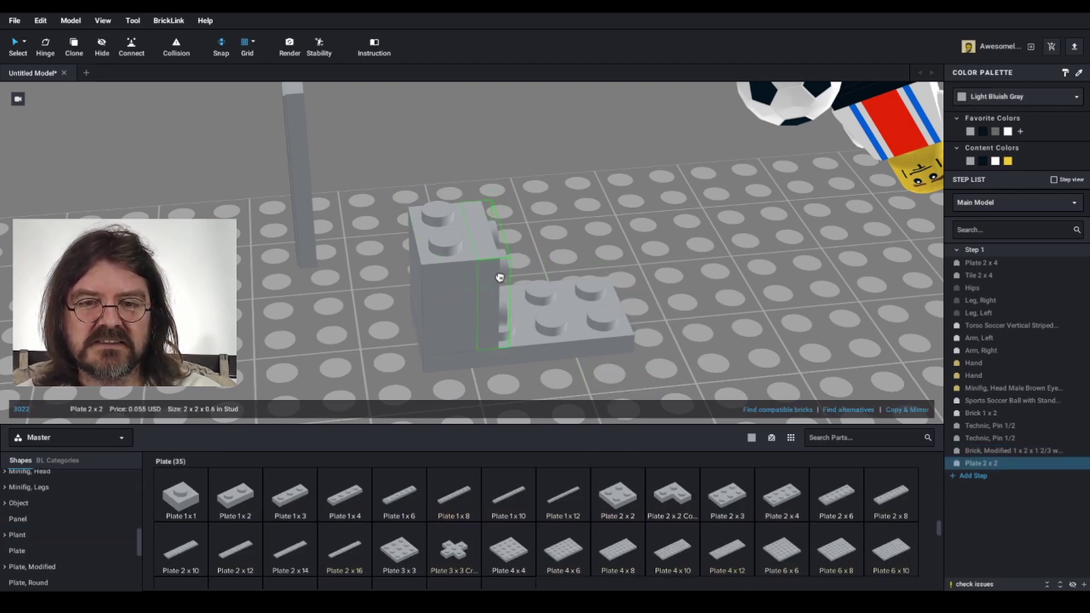
right_click_drag(499, 277, 381, 224)
Place the upright Tile 2 x 4 back onto the 2 x 4 plate, against the stacked 2 x 2 plates
left_click_drag(336, 232, 534, 302)
left_click(686, 323)
right_click_drag(686, 324, 686, 319)
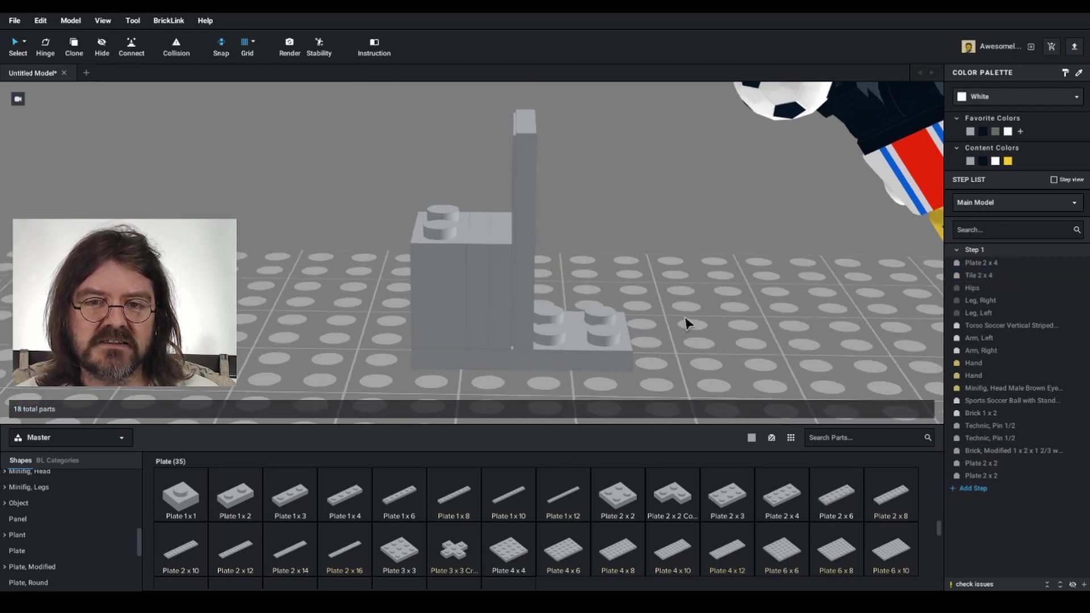
Delete the modified brick and both 2 x 2 plates, leaving only the upright tile on the 2 x 4 plate
left_click(496, 284)
left_click(465, 285, "shift")
left_click(448, 284, "shift")
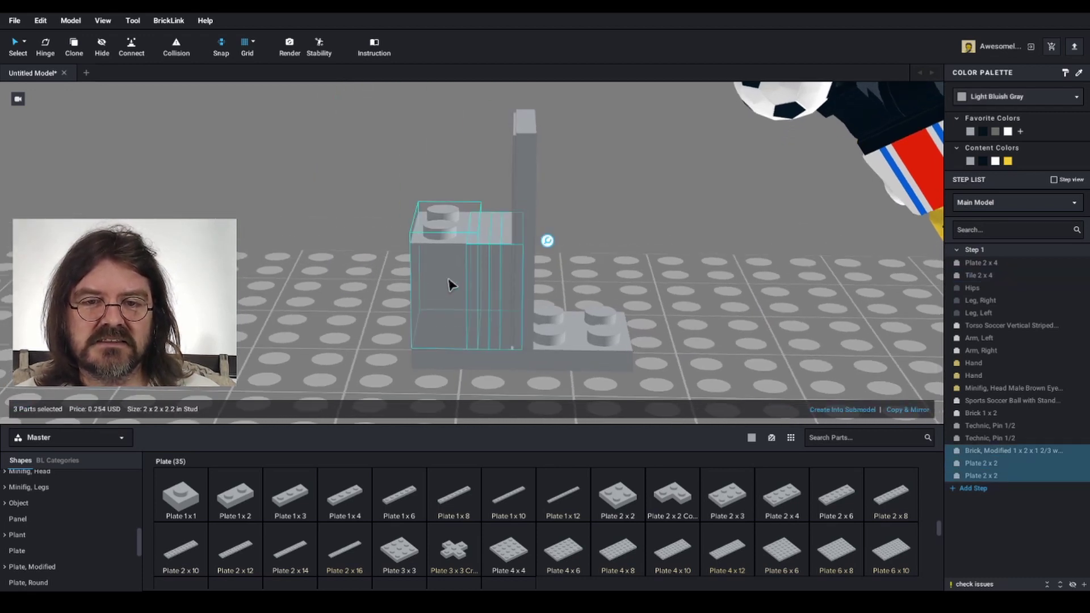
right_click_drag(645, 287, 645, 289)
key("Delete")
Examine from several sides how the upright tile sits between the studs of the 2 x 4 plate
scroll(645, 287, "up", 10)
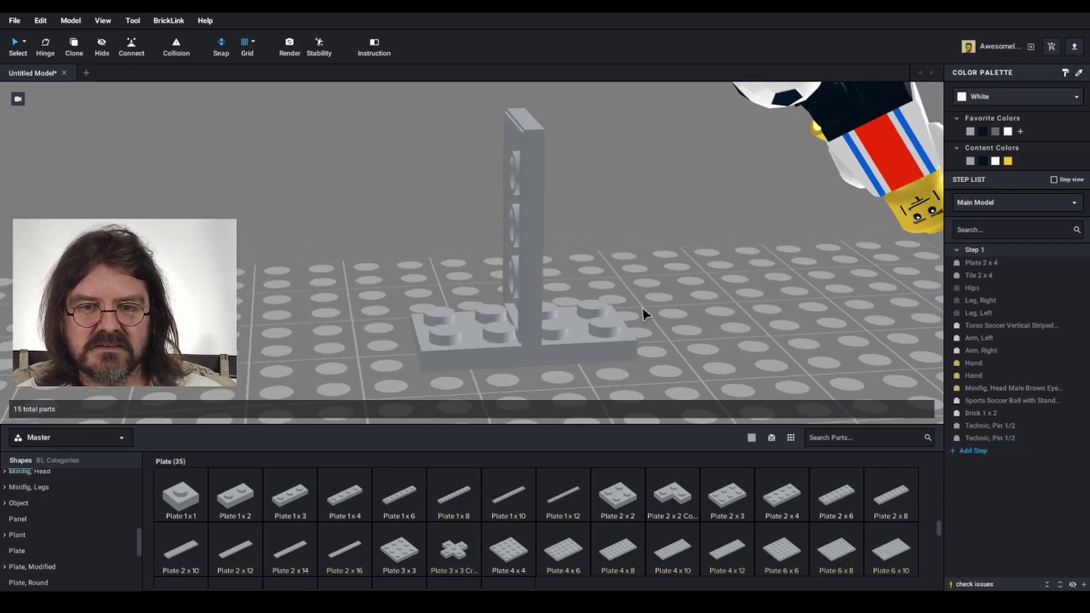
right_click_drag(667, 361, 698, 369)
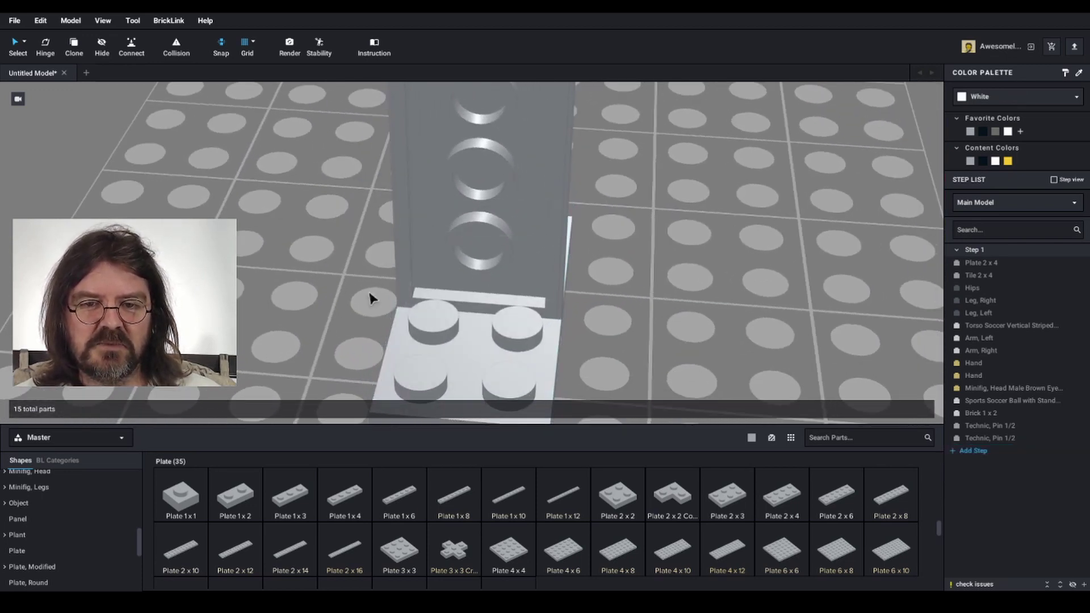
right_click_drag(445, 314, 601, 313)
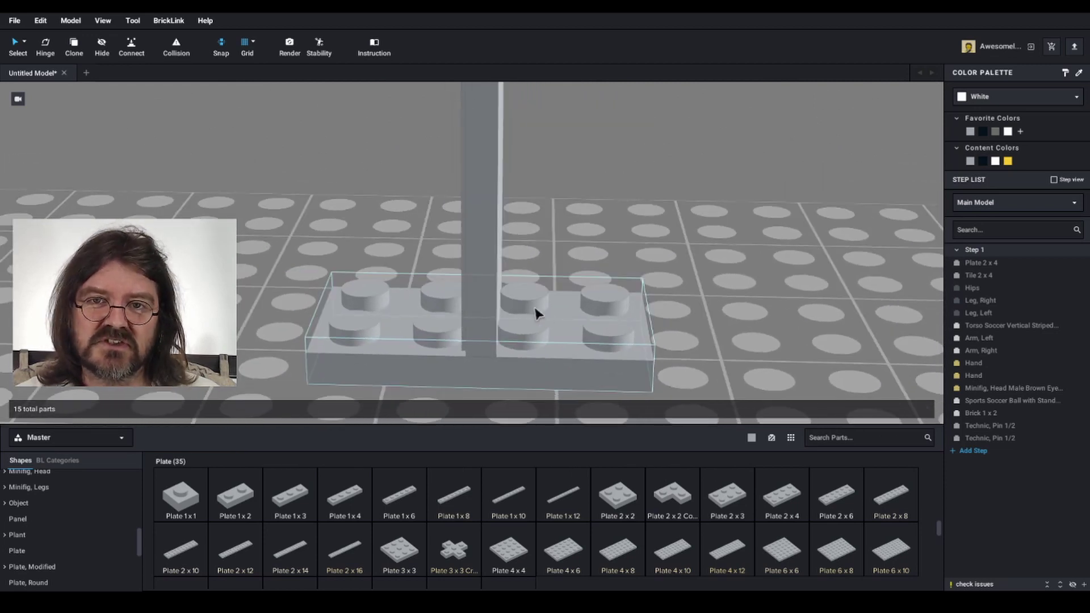
right_click_drag(537, 314, 647, 309)
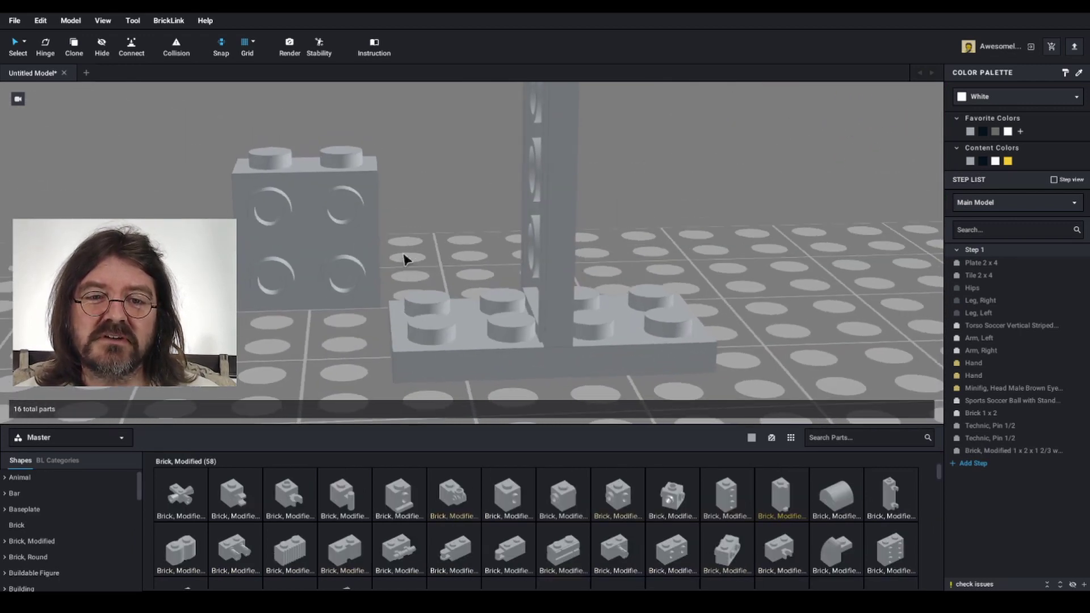
Compare the side studs of the Brick, Modified 1 x 2 x 1 2/3 and the Brick, Modified 1 x 2 with Studs on 1 Side
left_click(359, 278)
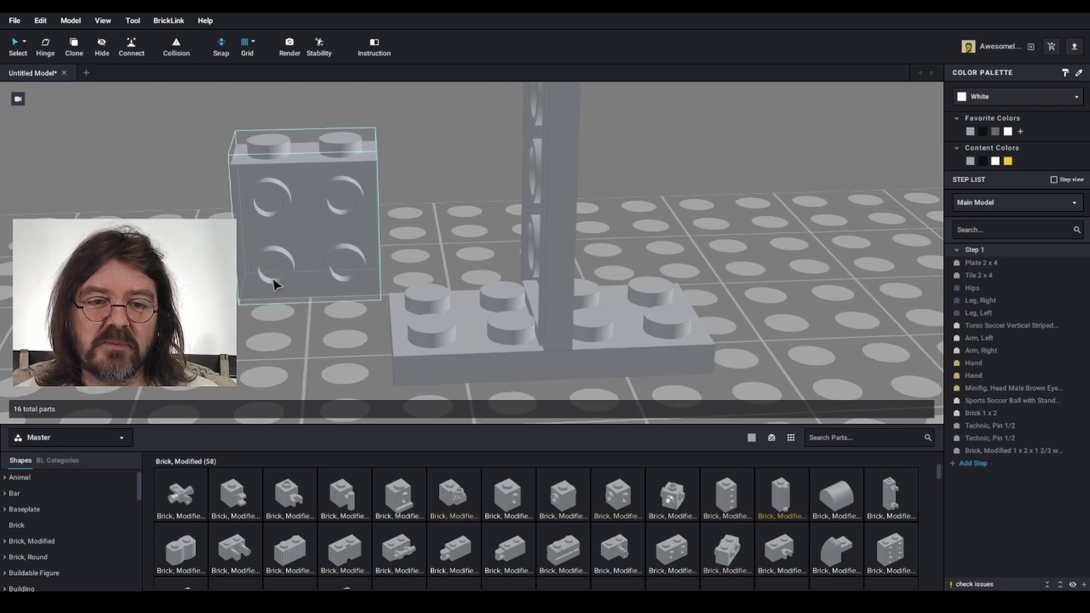
left_click(359, 278)
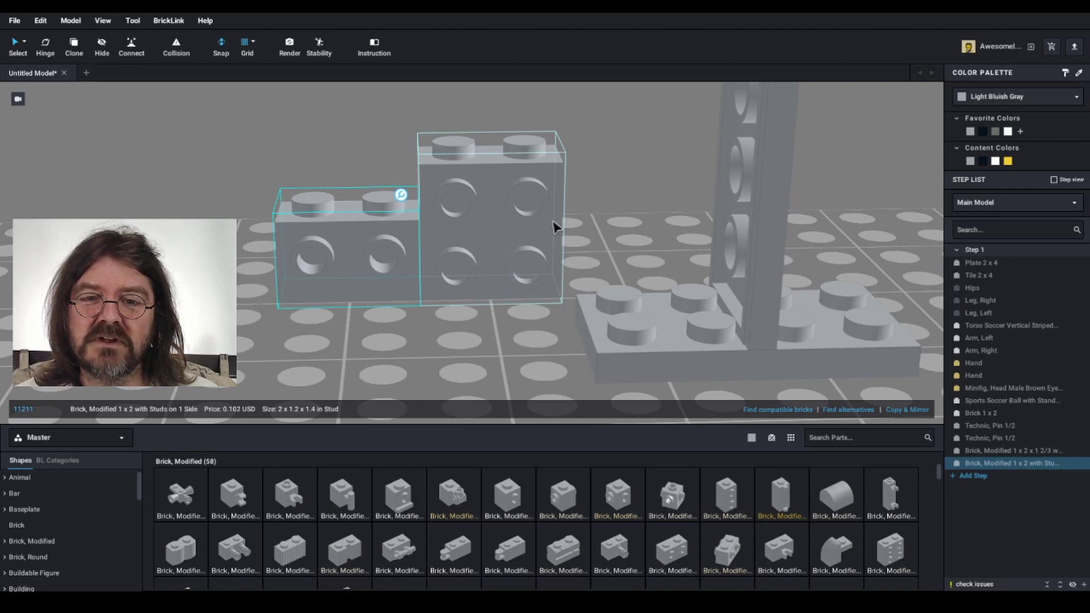
right_click_drag(532, 307, 528, 264)
left_click(479, 267)
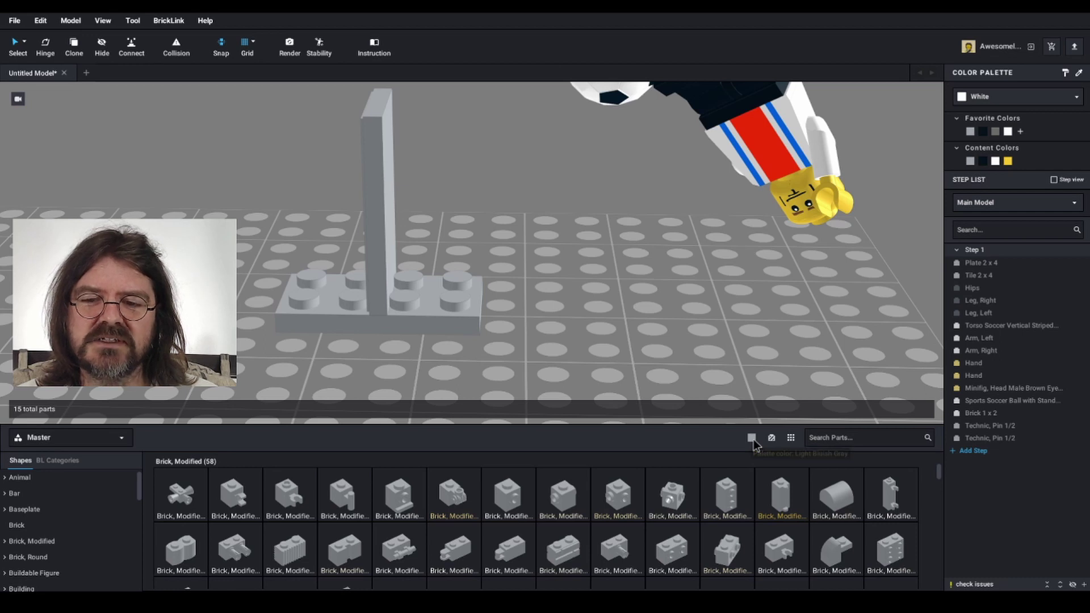
Set the parts palette colour to black and bring the wide tread link to the sprocket wheel, rotating it to face the teeth
left_click(752, 437)
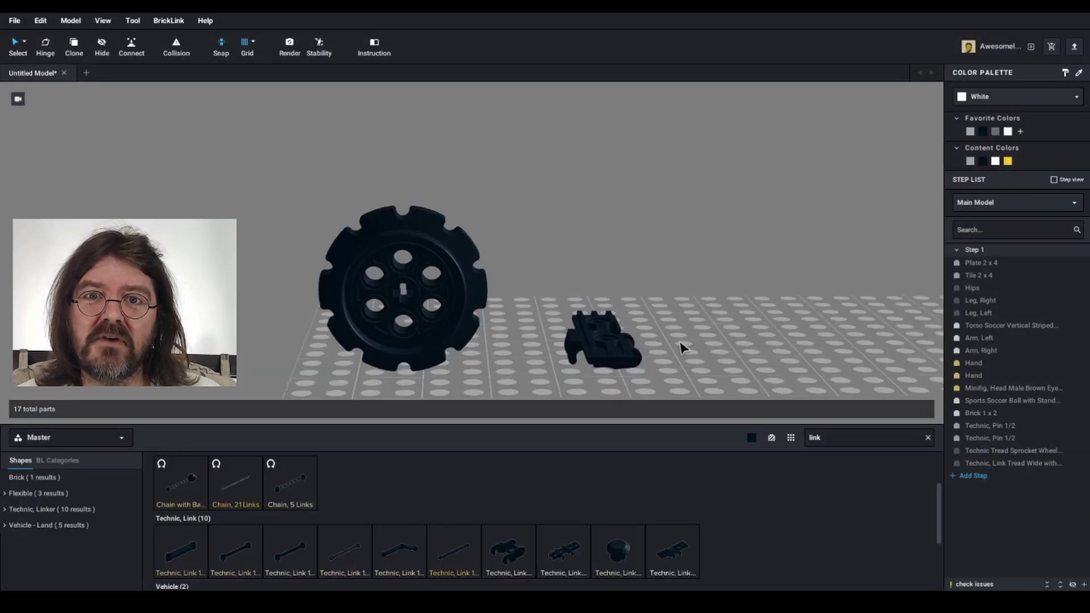
right_click_drag(681, 347, 681, 347)
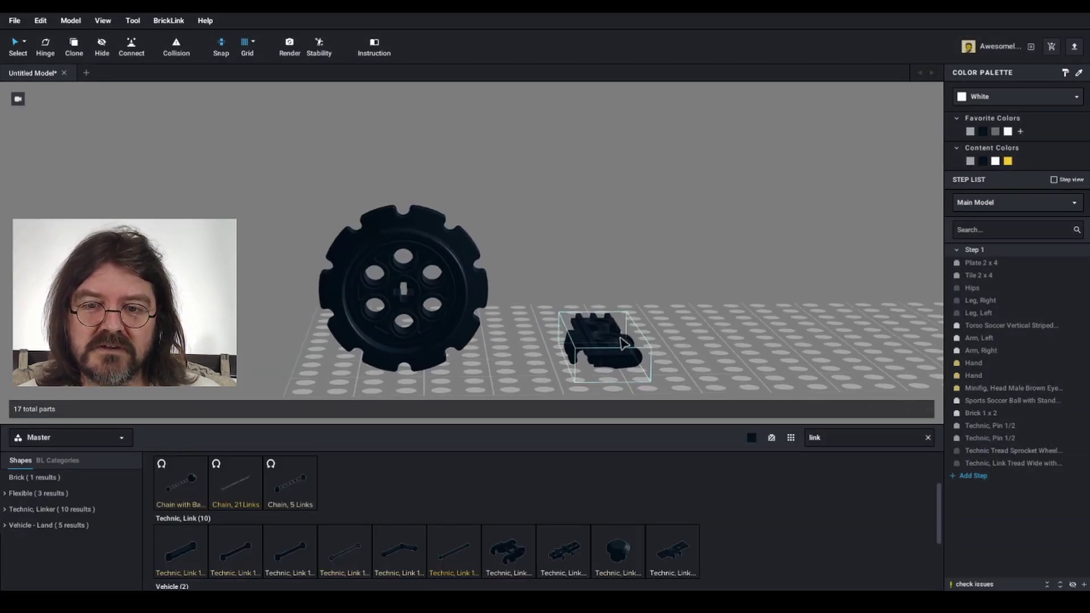
left_click_drag(623, 343, 506, 332)
key("Left")
key("Down")
key("Right")
Try the tread link at several spots around the sprocket wheel's edge and set it down beside the wheel
right_click_drag(507, 331, 469, 336)
left_click_drag(469, 336, 428, 226)
right_click_drag(429, 226, 494, 248)
left_click_drag(495, 248, 545, 311)
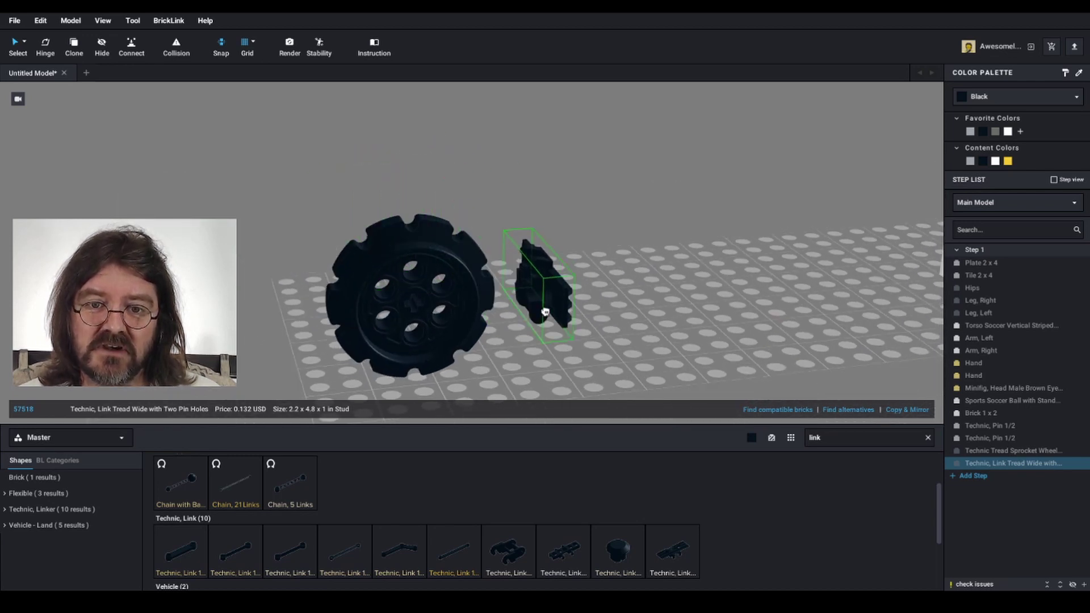
mouse_move(545, 311)
right_mouse_down()
mouse_move(533, 314)
mouse_move(538, 305)
right_mouse_up()
left_click_drag(538, 305, 562, 338)
left_click(645, 309)
right_click_drag(645, 309, 644, 318)
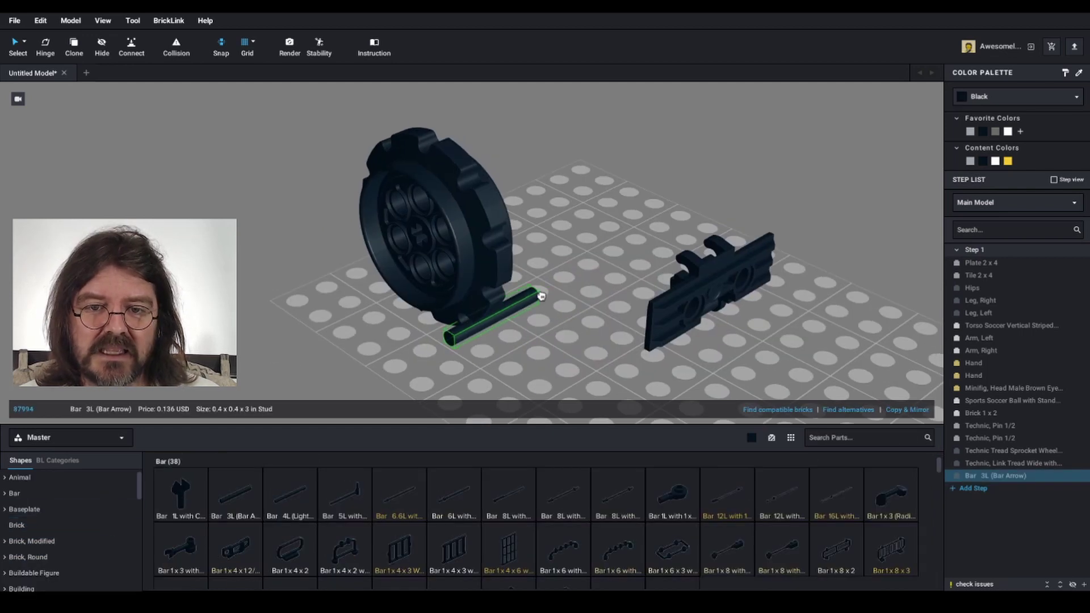
Place a black Bar 3L in an edge notch of the sprocket wheel and discard the extra bar
left_click_drag(488, 321, 511, 318)
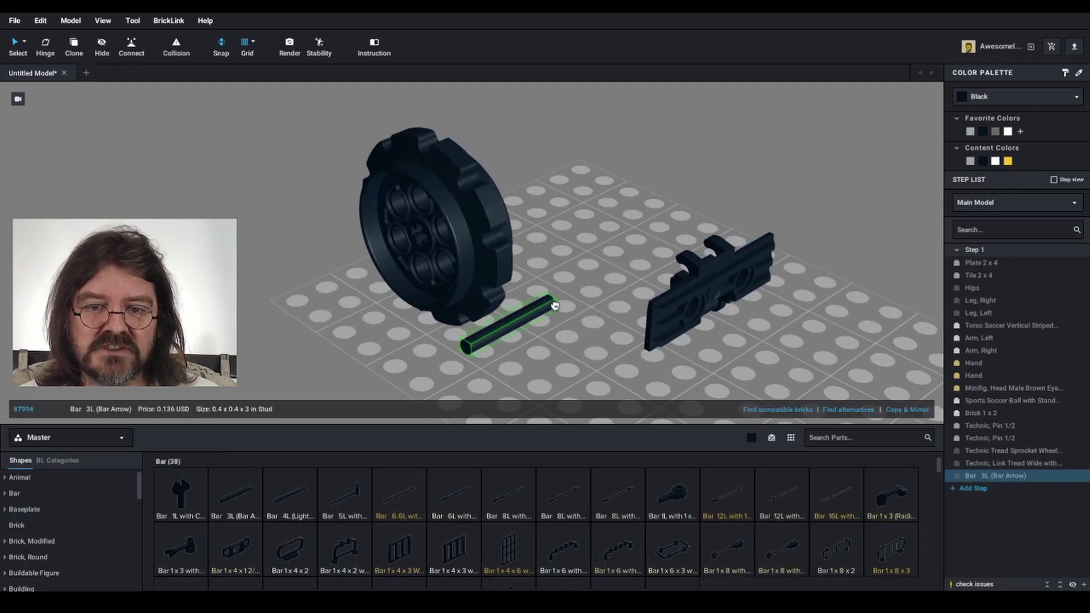
left_click(511, 318)
right_click_drag(511, 318, 592, 315)
key("Delete")
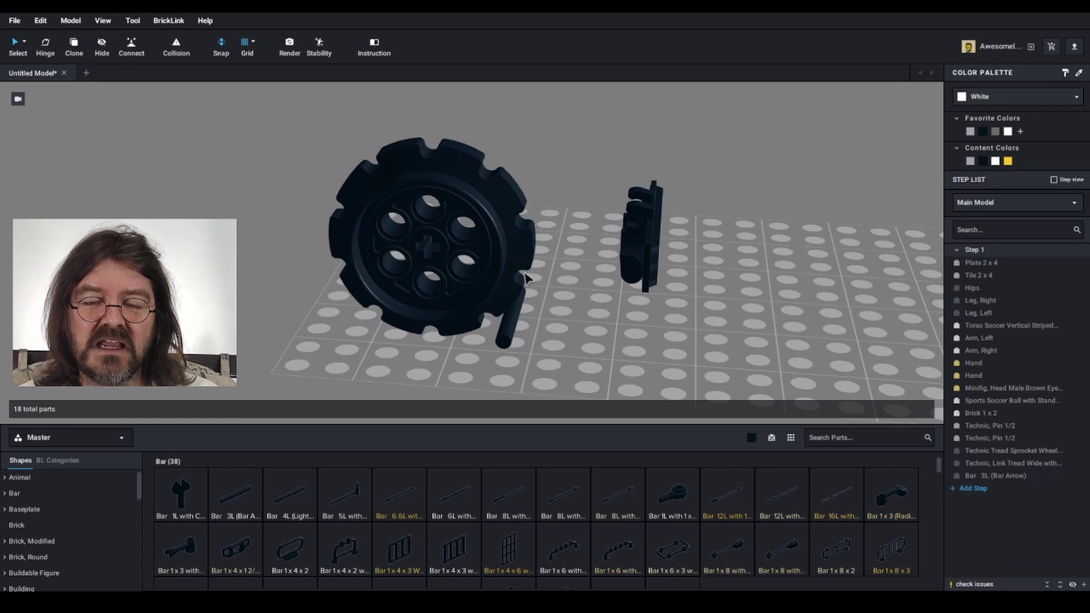
left_click(518, 325)
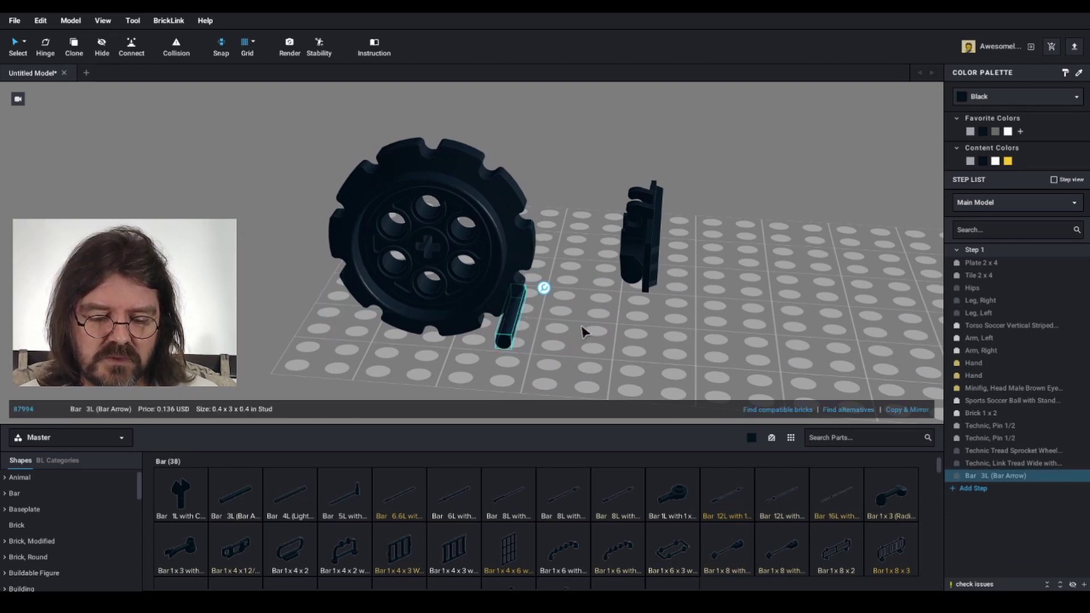
scroll(581, 327, "up", 5)
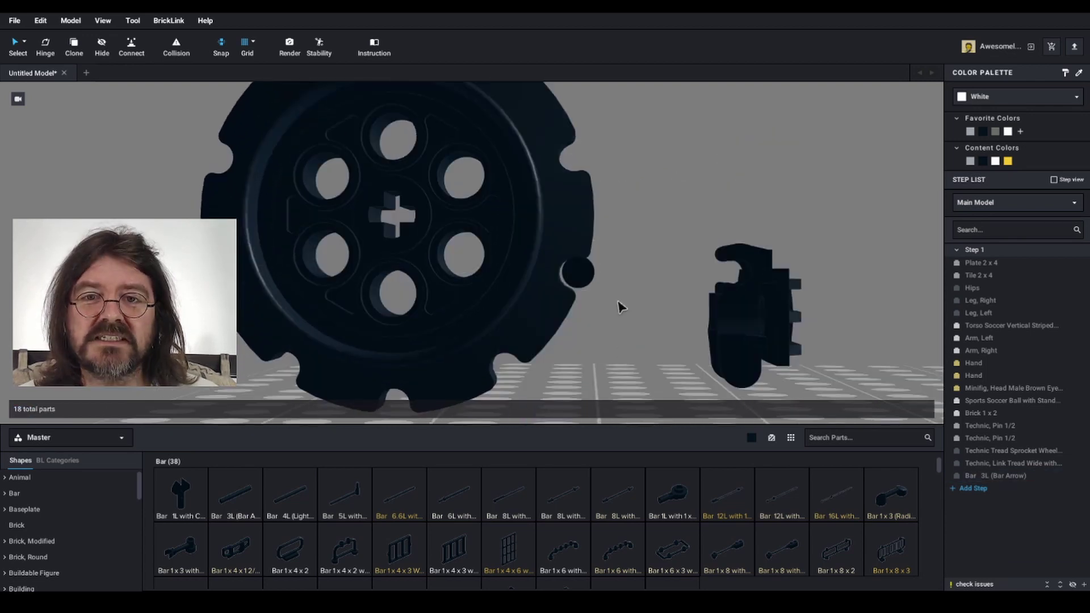
Nudge the black Bar 3L slightly so it sits precisely in the sprocket wheel's edge notch
middle_click_drag(618, 301, 615, 317)
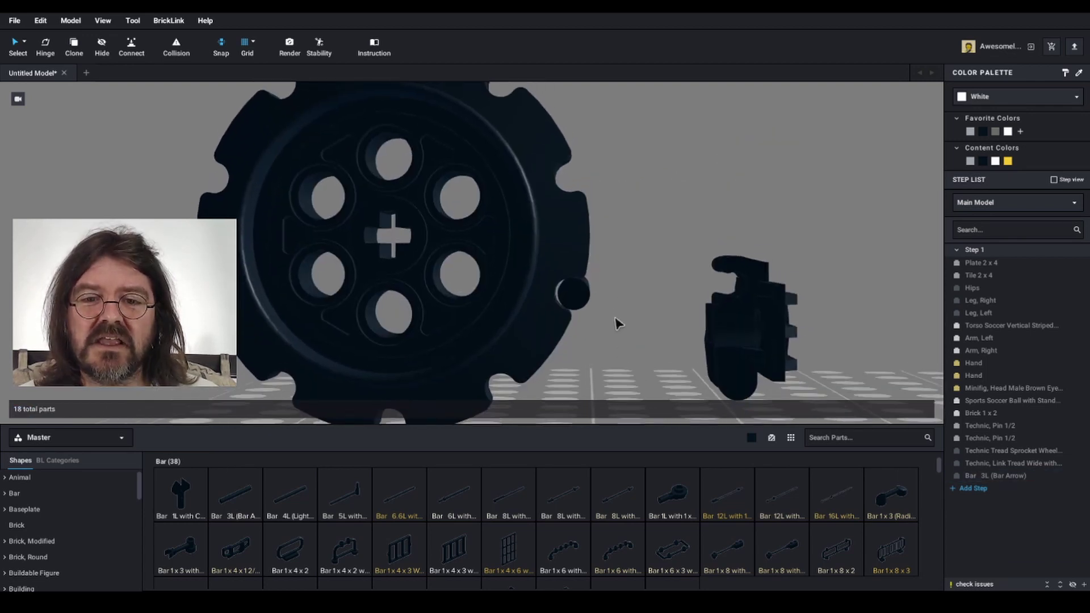
left_click(574, 293)
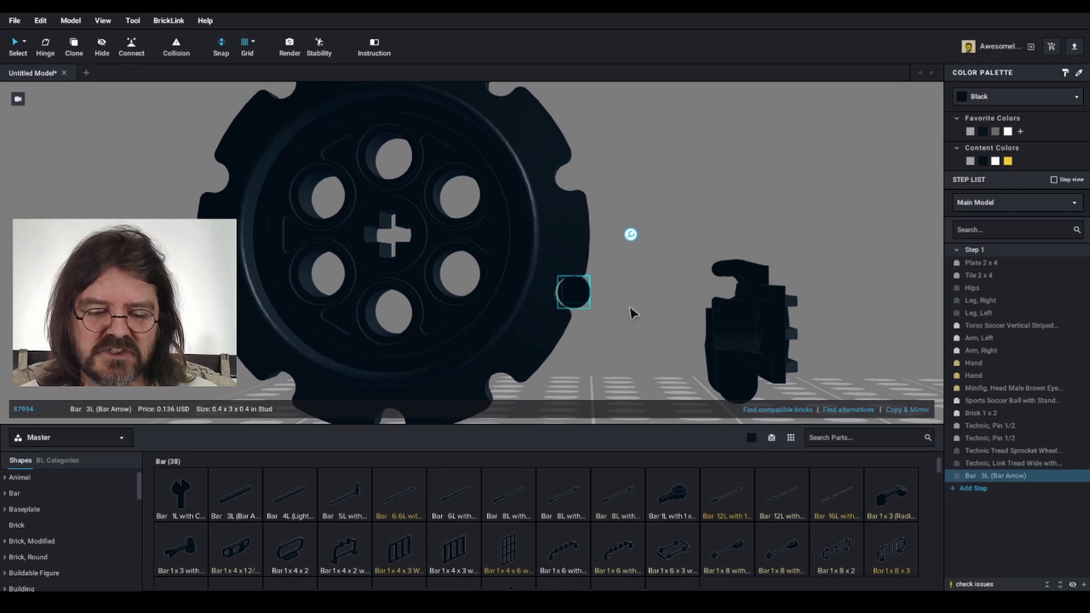
key("m")
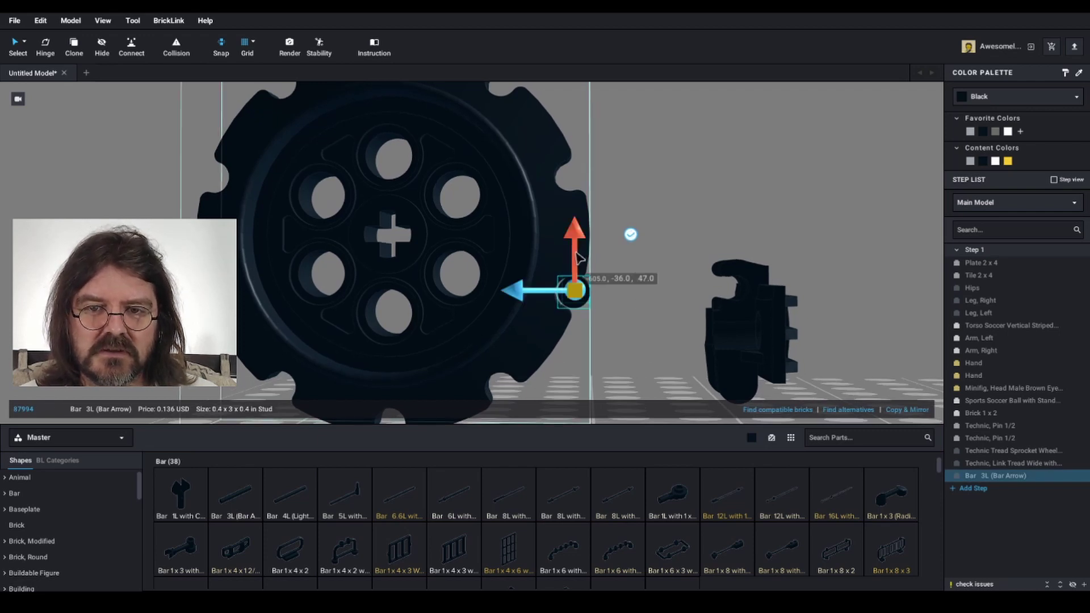
left_click_drag(576, 255, 576, 259)
left_click(670, 263)
right_click_drag(670, 264, 710, 336)
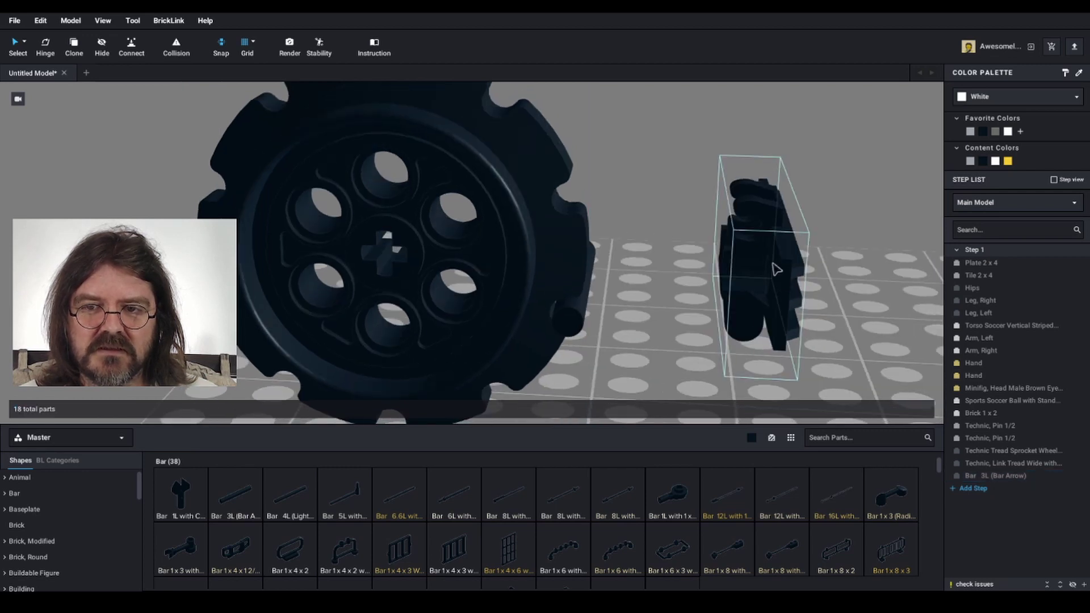
Attach the wide tread link to the Bar 3L in the sprocket wheel's edge notch
left_click(773, 264)
left_click_drag(776, 261, 747, 301)
right_click_drag(748, 278, 747, 302)
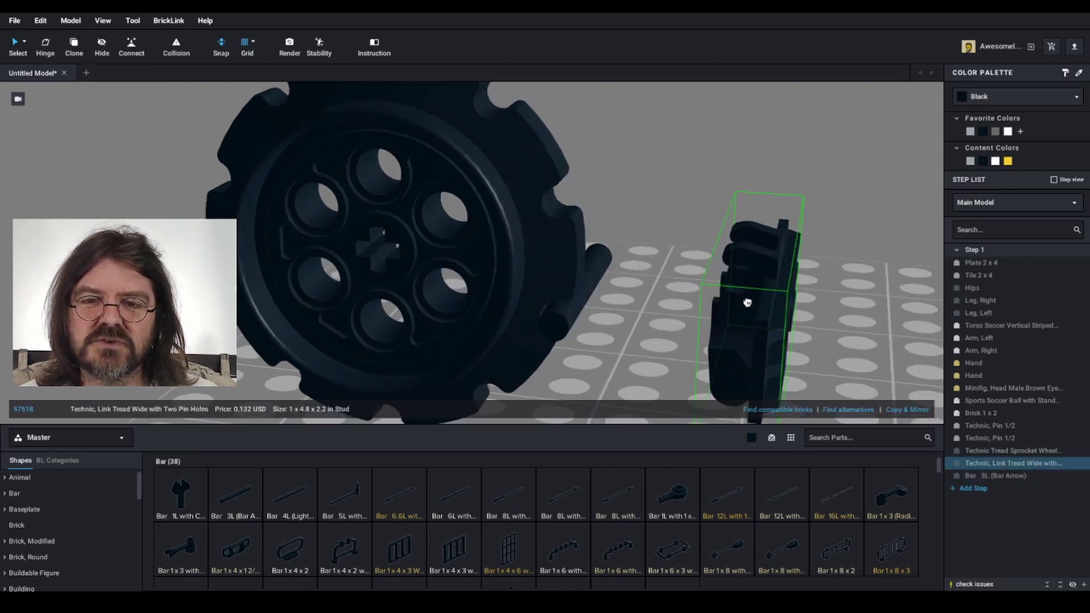
left_click_drag(747, 302, 689, 312)
right_click_drag(747, 302, 688, 312)
left_click_drag(689, 311, 723, 302)
right_click_drag(689, 312, 635, 318)
left_click_drag(723, 302, 368, 402)
right_click_drag(675, 343, 667, 345)
middle_click_drag(667, 346, 738, 293)
left_click_drag(507, 317, 526, 344)
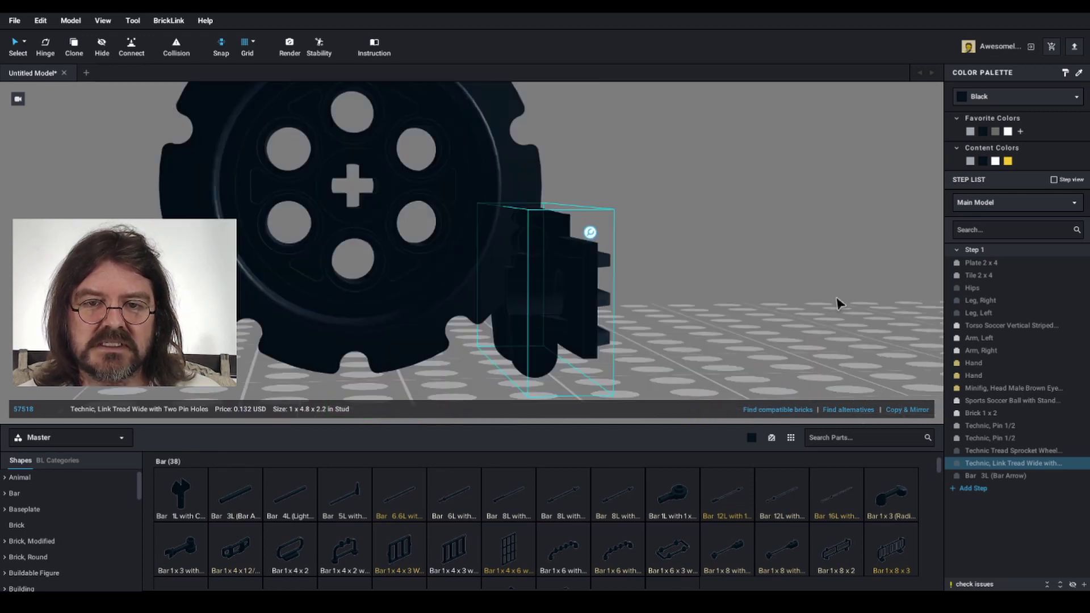
Swing the wide tread link around the bar with Hinge so it lies against the sprocket wheel's teeth
right_click_drag(720, 274, 679, 294)
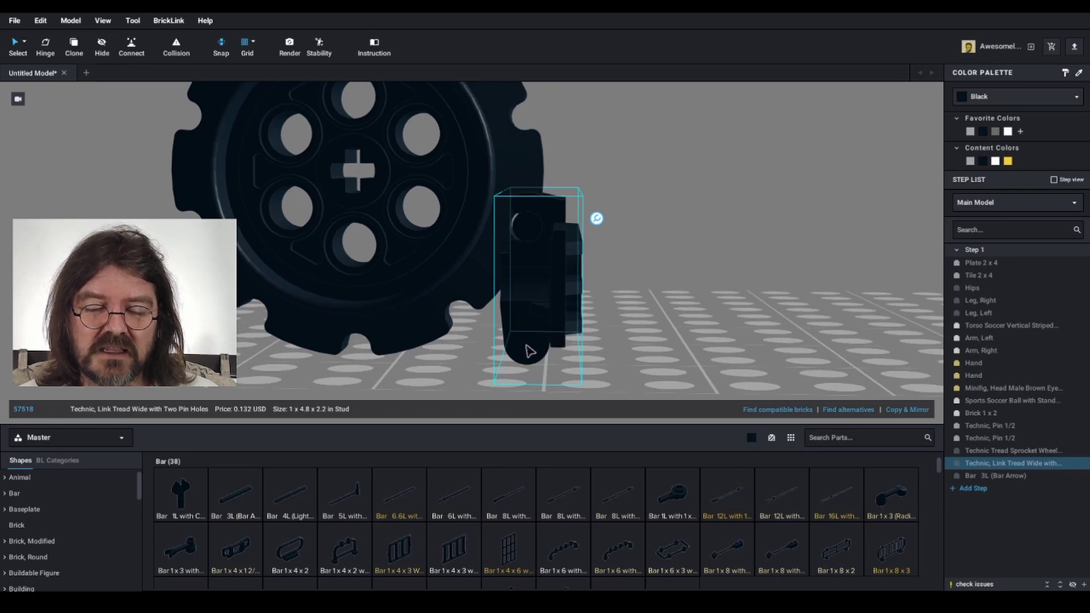
right_click_drag(536, 351, 496, 347)
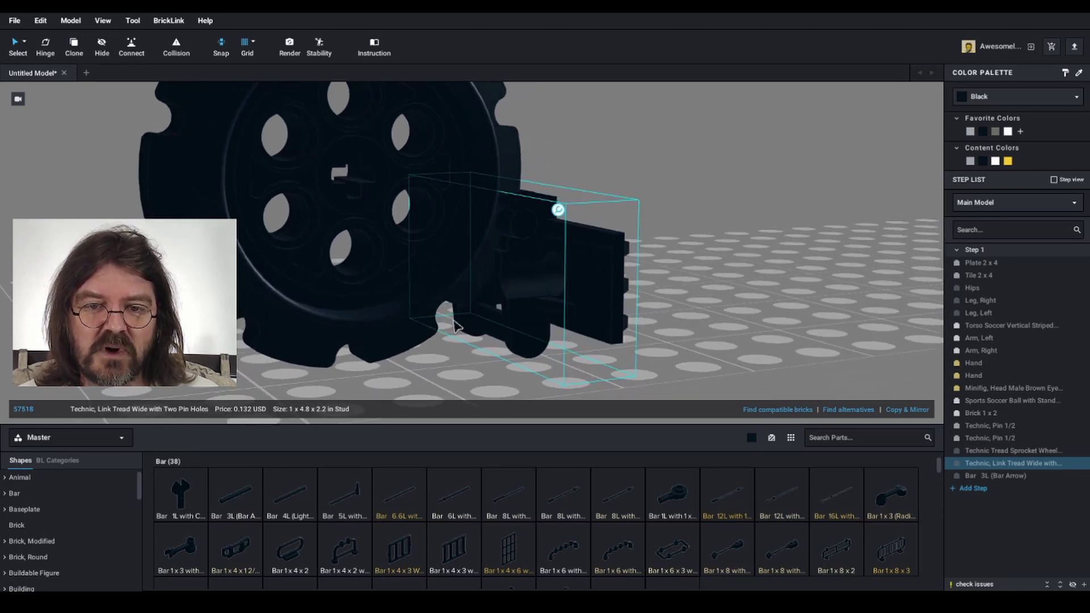
right_click_drag(446, 320, 449, 298)
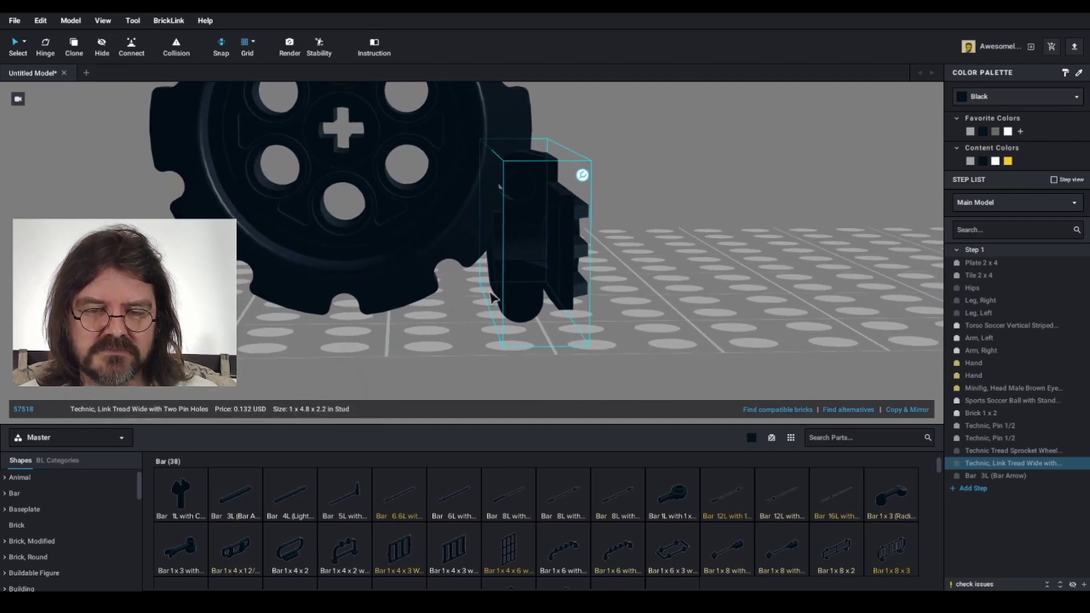
key("h")
left_click_drag(439, 213, 427, 160)
right_click_drag(602, 332, 564, 308)
key("Escape")
right_click_drag(650, 280, 674, 273)
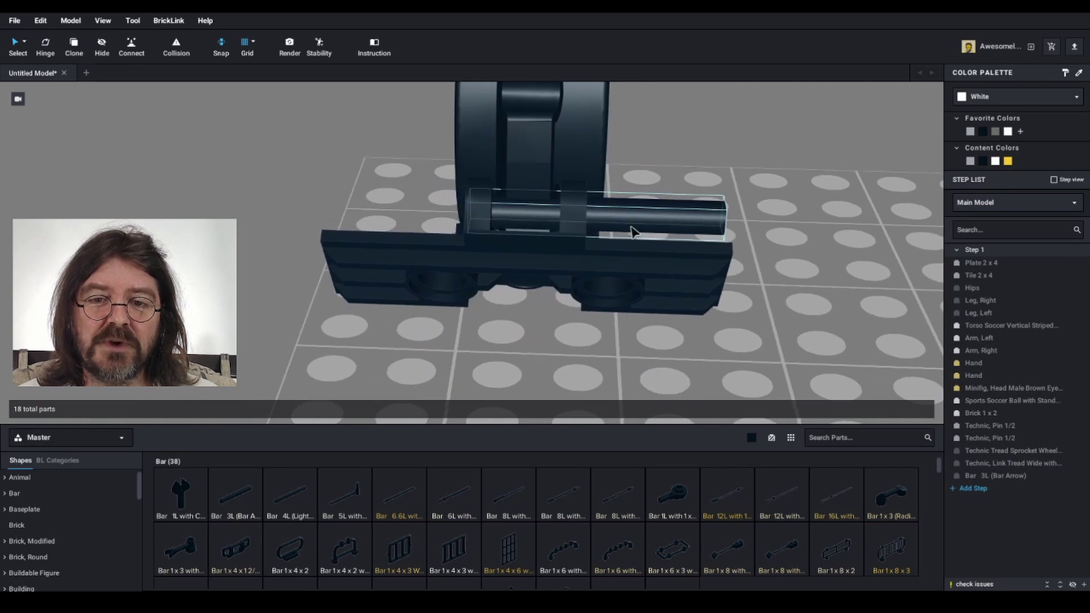
Delete the helper Bar 3L from the sprocket wheel, keeping the tread link in place
left_click(633, 232)
right_click_drag(628, 221, 542, 301)
key("Delete")
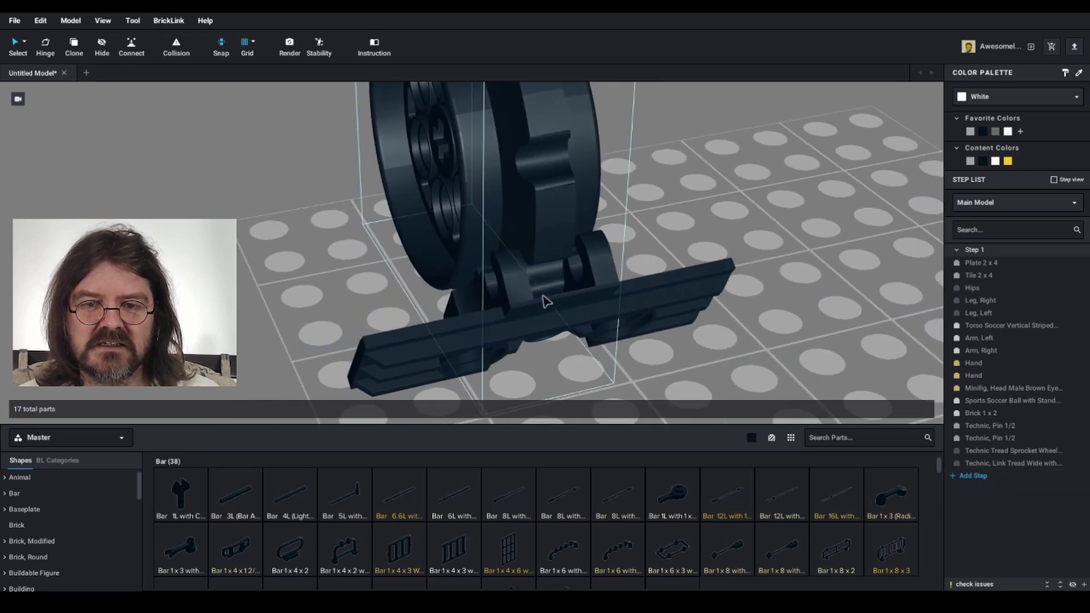
Paste a second wide tread link, connect it to the first, and hinge it to follow the sprocket wheel's curve
left_click(561, 310)
right_click_drag(672, 317, 670, 314)
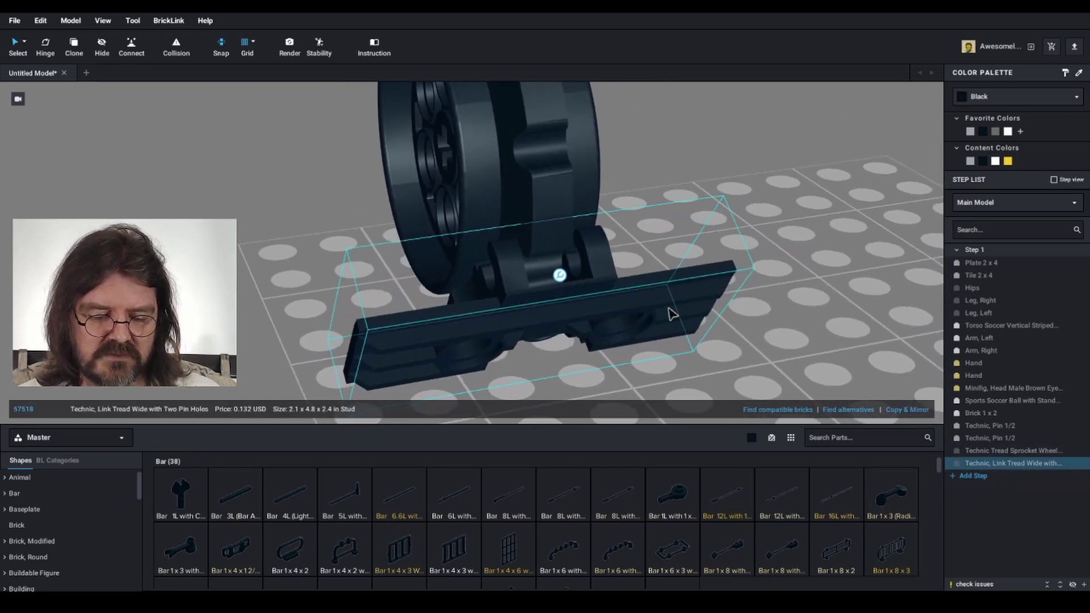
key("ctrl+v")
left_click(550, 214)
right_click_drag(686, 268, 732, 291)
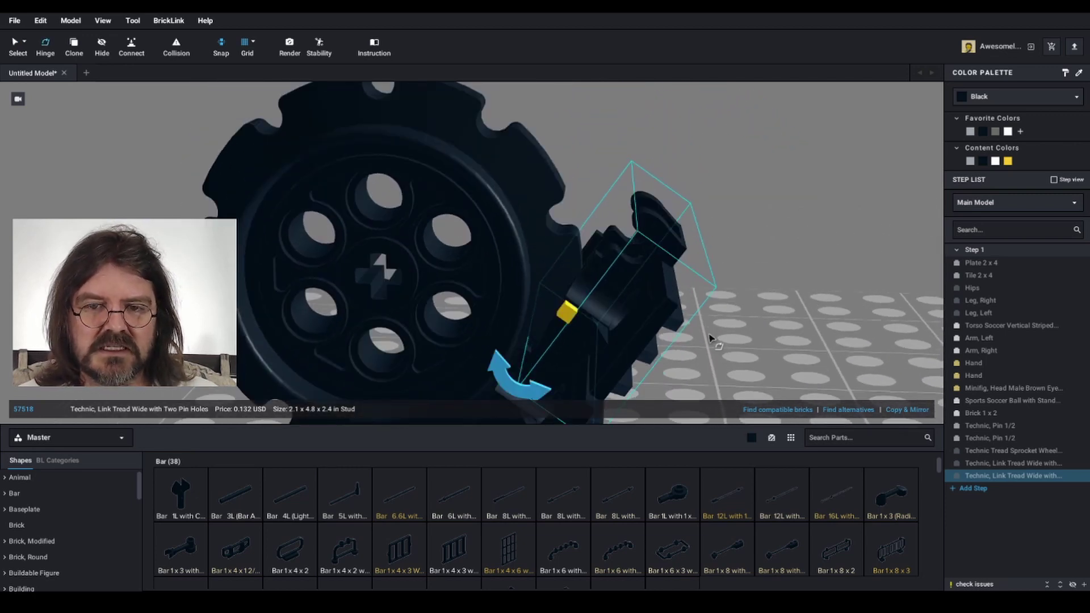
right_click_drag(710, 339, 688, 307)
left_click_drag(513, 318, 563, 348)
mouse_move(702, 272)
right_mouse_down()
mouse_move(730, 287)
mouse_move(683, 273)
right_mouse_up()
scroll(716, 279, "down", 3)
left_click(697, 274)
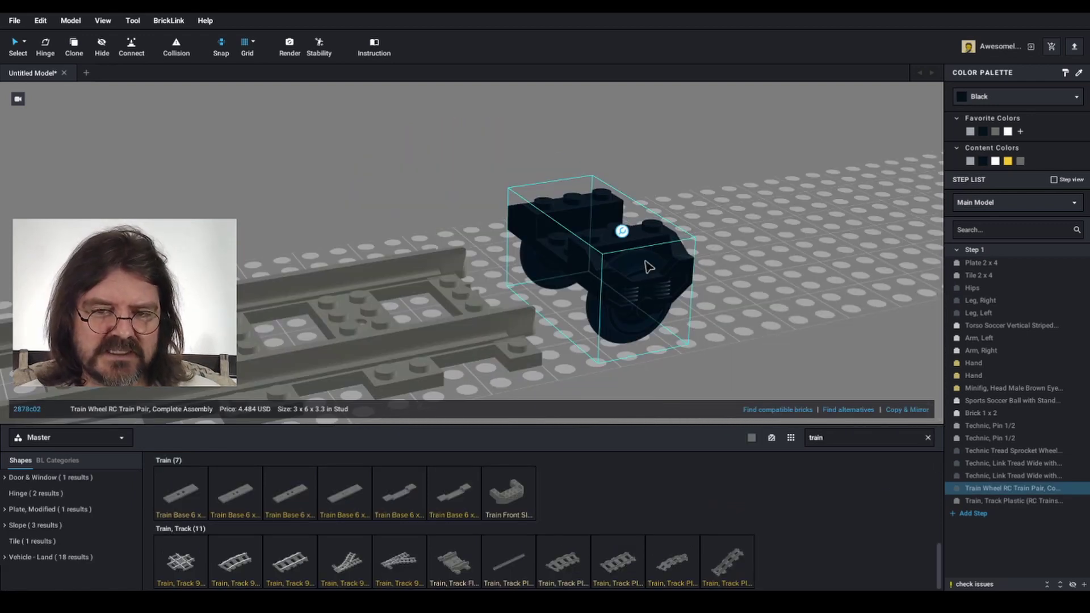
Move the Train Wheel RC Train Pair assembly onto the plastic train track and align its wheels with both rails
scroll(646, 265, "up", 3)
right_click_drag(663, 302, 618, 306)
middle_click_drag(619, 307, 701, 243)
scroll(702, 243, "down", 2)
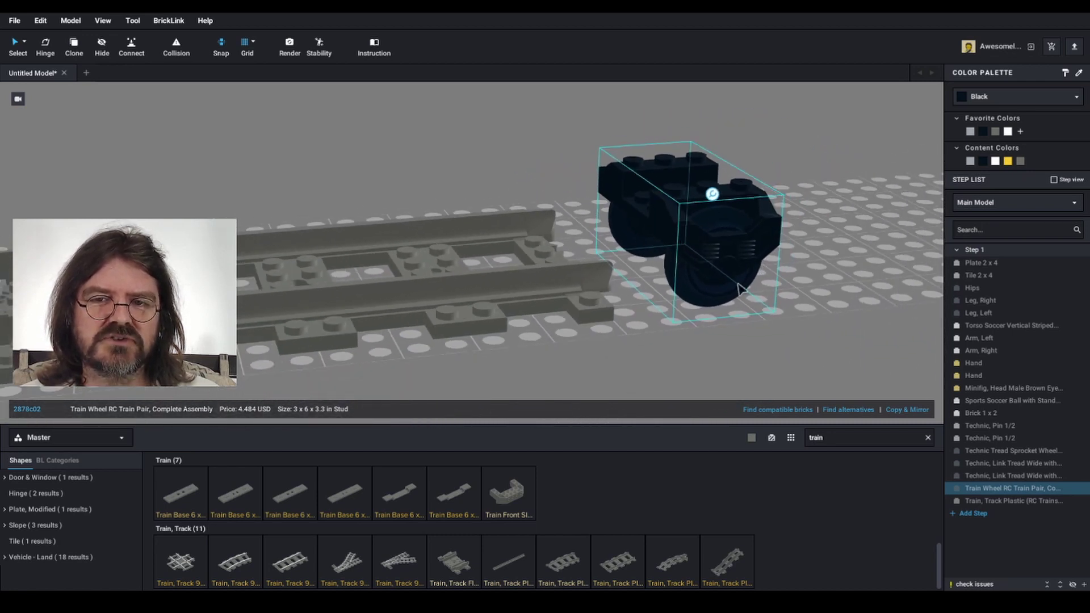
right_click_drag(778, 277, 753, 258)
scroll(763, 265, "up", 3)
left_click_drag(752, 228, 502, 233)
right_click_drag(503, 233, 493, 209)
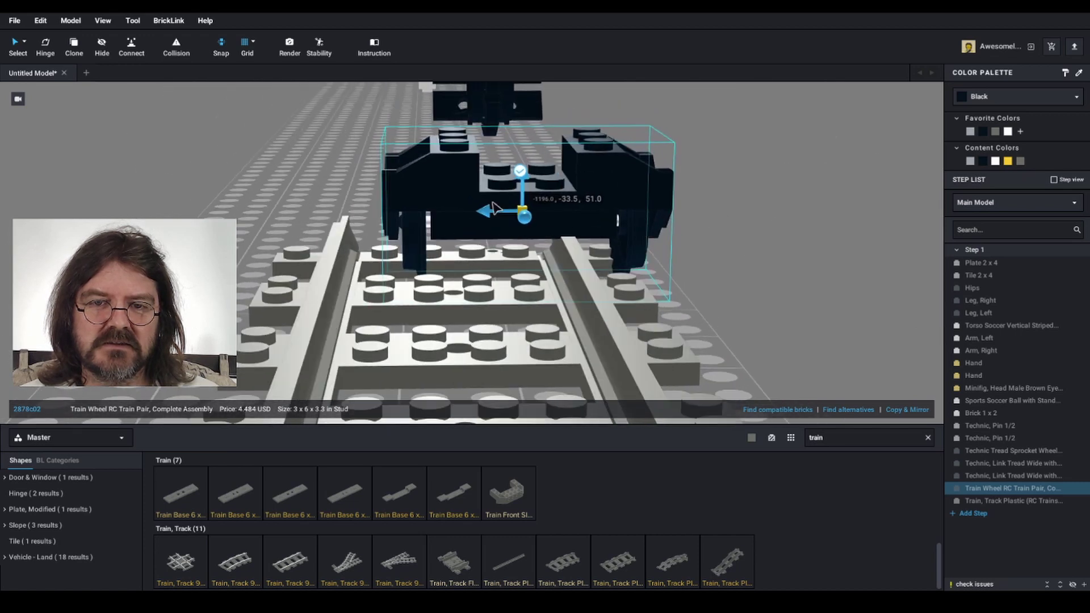
left_click_drag(503, 216, 452, 179)
right_click_drag(453, 179, 790, 281)
scroll(697, 270, "down", 5)
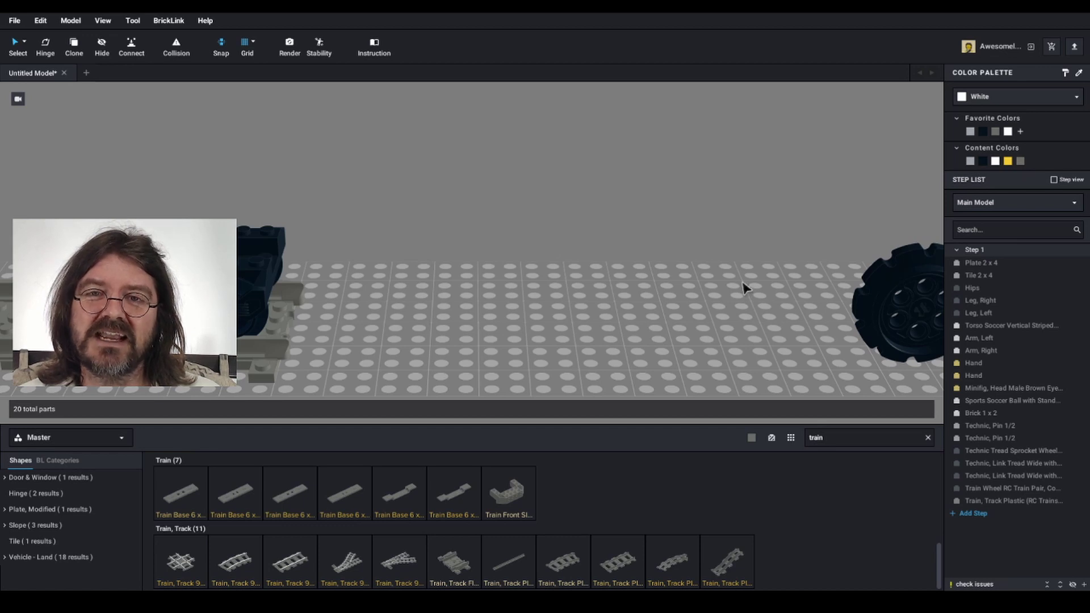
right_click_drag(745, 289, 694, 293)
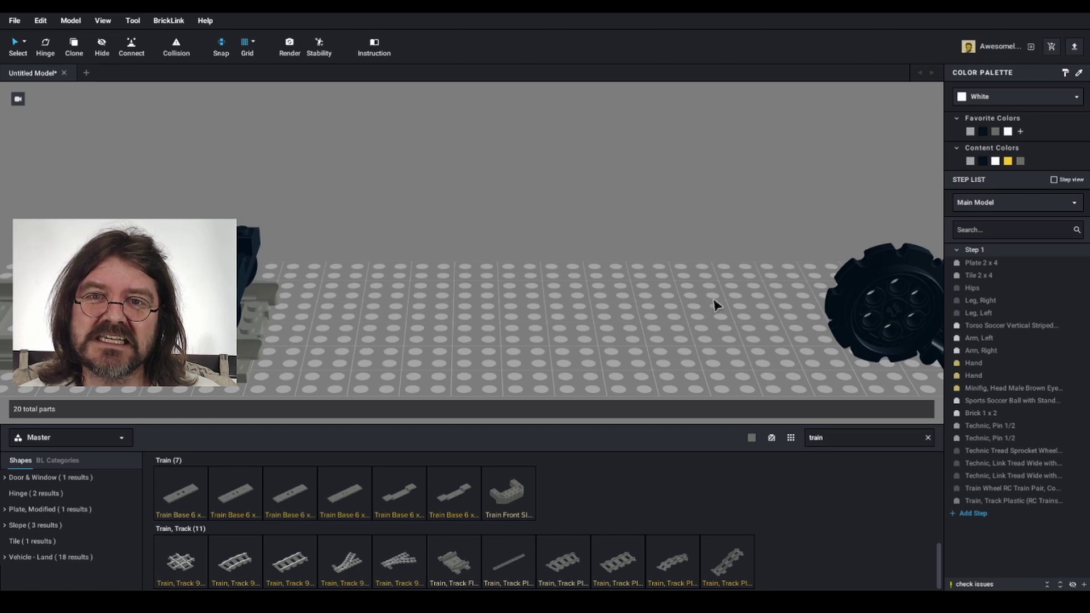
right_click_drag(715, 309, 587, 312)
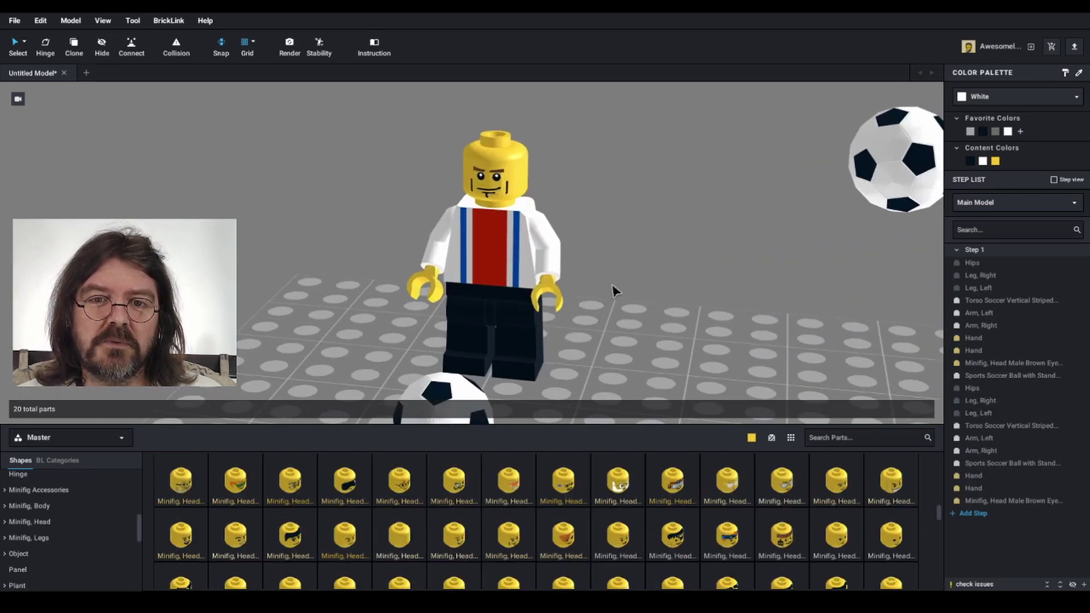
Select all nine parts of the standing soccer minifigure and flip it upside down with Hinge
right_click_drag(602, 291, 591, 286)
left_click_drag(579, 103, 434, 335)
right_click_drag(624, 309, 621, 318)
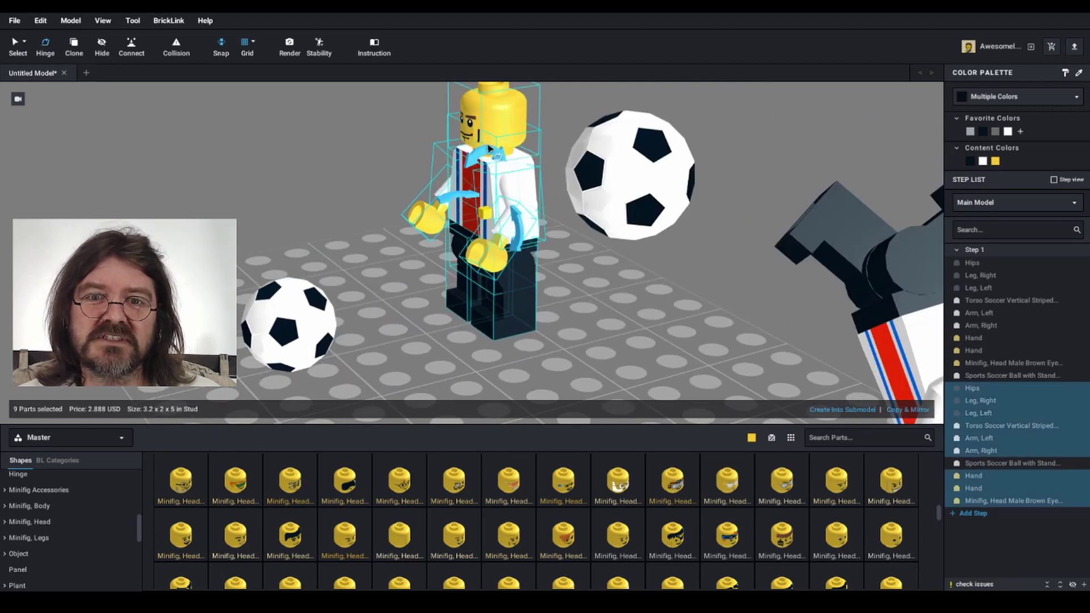
key("h")
left_click_drag(552, 176, 451, 290)
right_click_drag(608, 297, 579, 309)
Pose the upside-down minifigure with Hinge, spreading its arms and swinging its legs apart
left_click(534, 281)
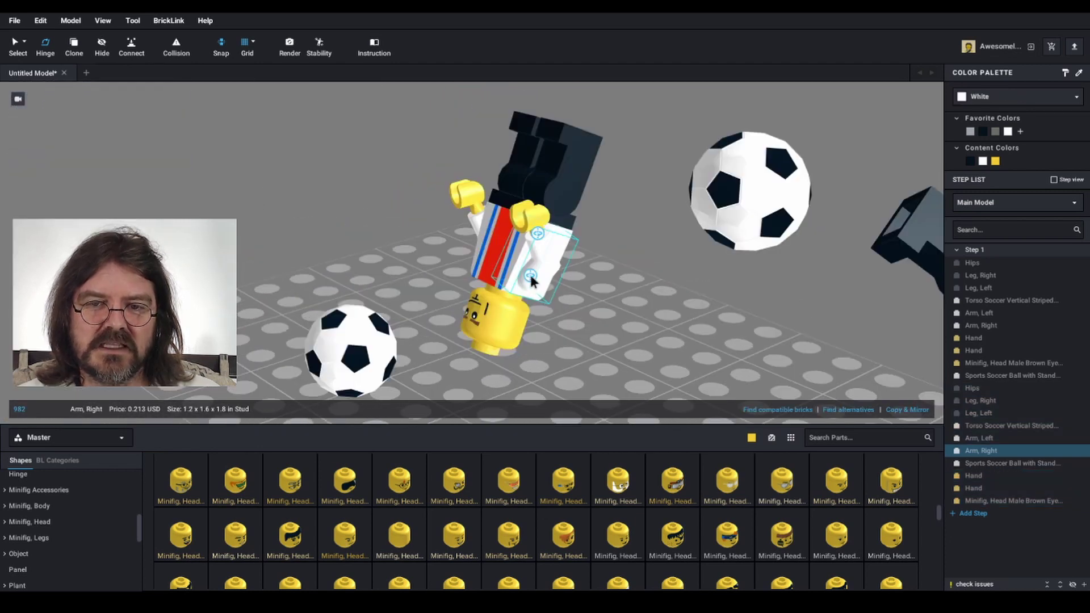
left_click_drag(527, 343, 451, 307)
left_click(556, 154)
right_click_drag(556, 153, 514, 176)
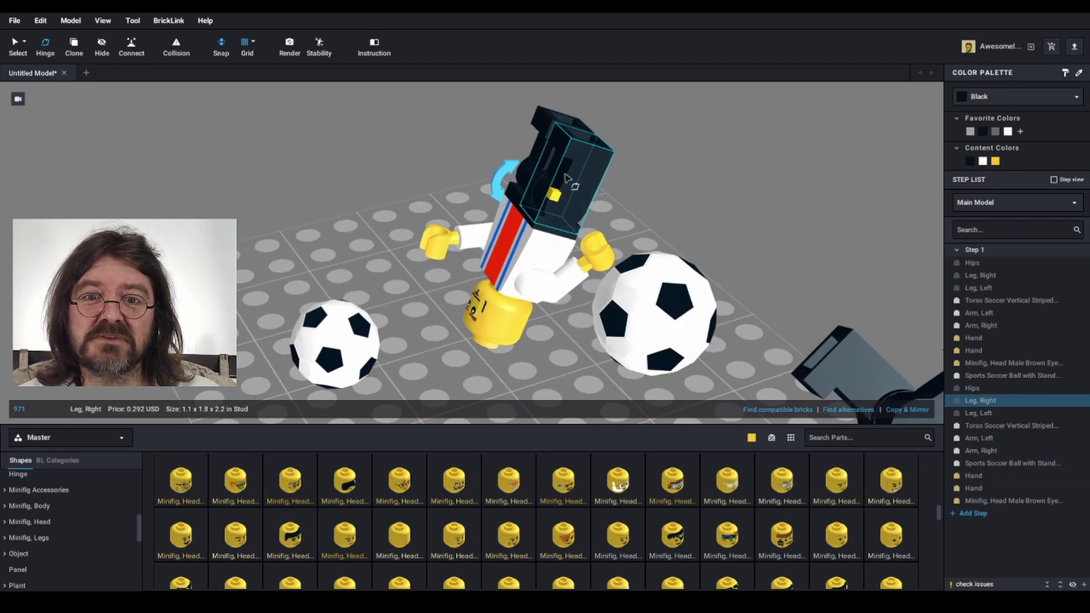
left_click_drag(513, 176, 471, 204)
left_click(555, 151)
left_click(744, 219)
right_click_drag(744, 219, 744, 214)
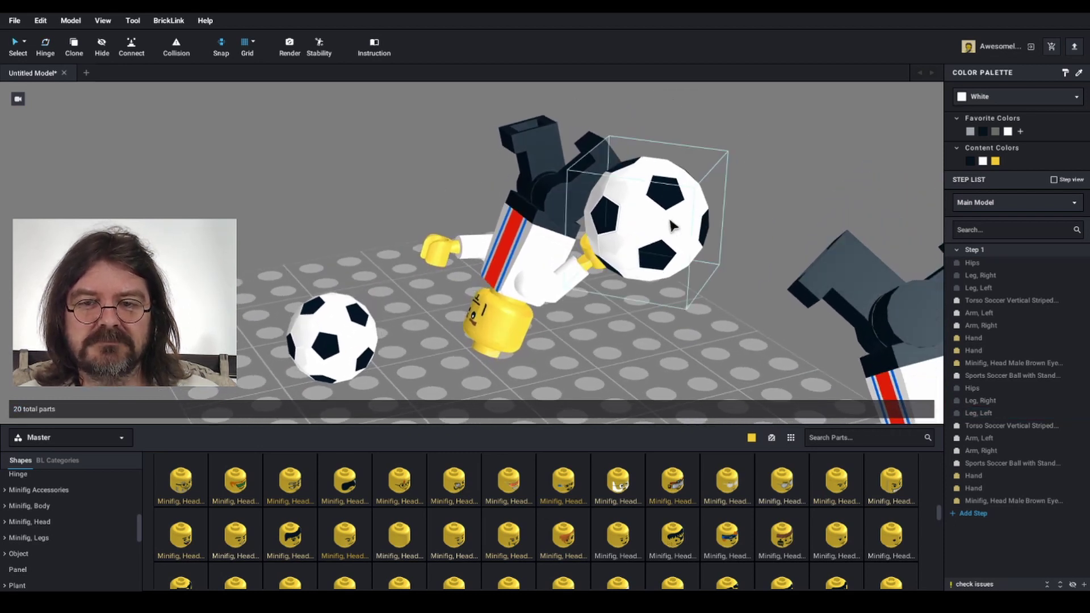
Select the whole posed minifigure and tilt it slightly with Hinge
key("h")
right_click_drag(672, 226, 652, 248)
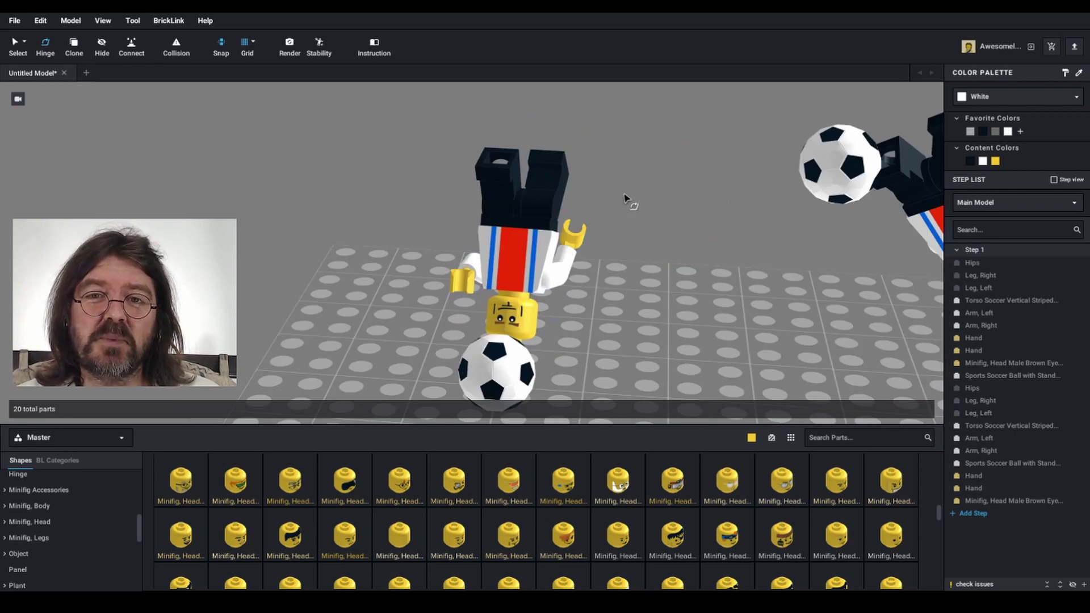
left_click_drag(614, 167, 437, 306)
left_click_drag(568, 252, 577, 266)
key("Escape")
right_click_drag(576, 265, 460, 341)
Raise the soccer ball from the baseplate and position it at the upside-down minifigure's kicking foot
left_click(463, 341)
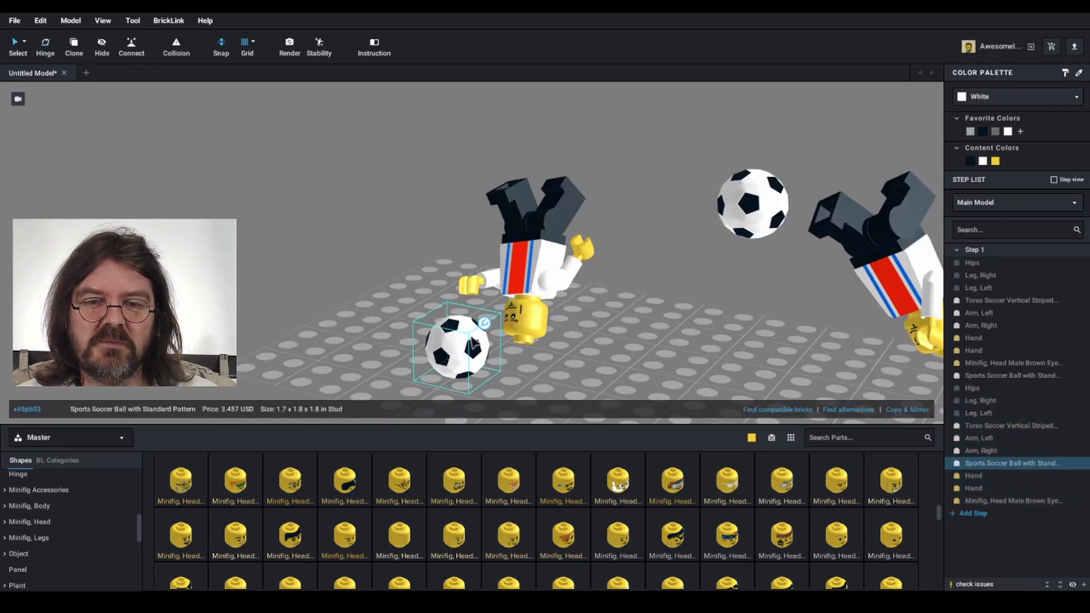
scroll(474, 337, "up", 2)
left_click_drag(453, 339, 454, 170)
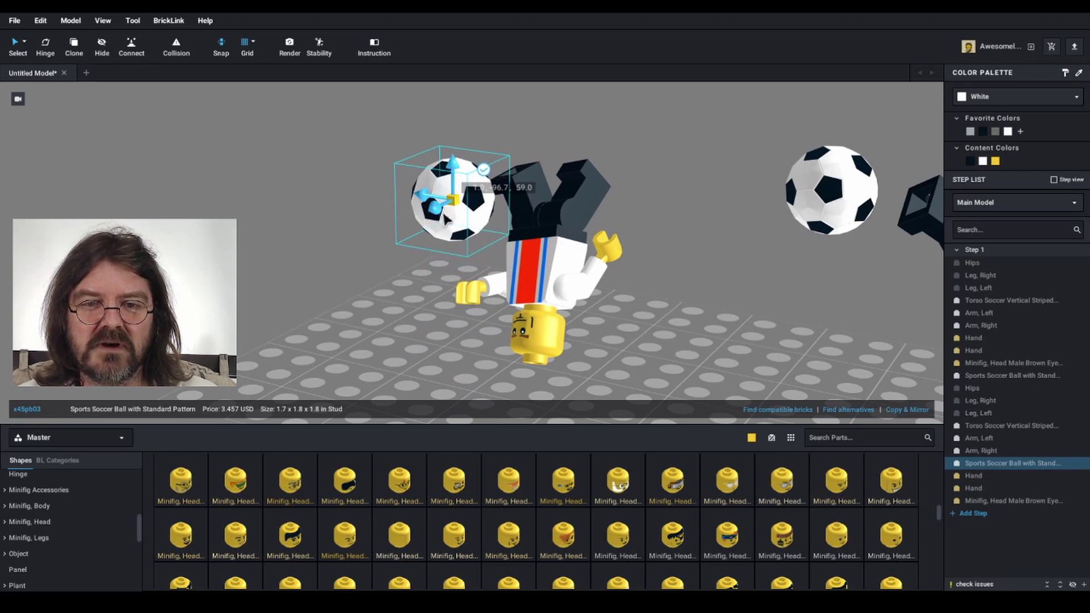
left_click_drag(440, 215, 460, 202)
right_click_drag(454, 193, 382, 173)
left_click_drag(381, 174, 419, 169)
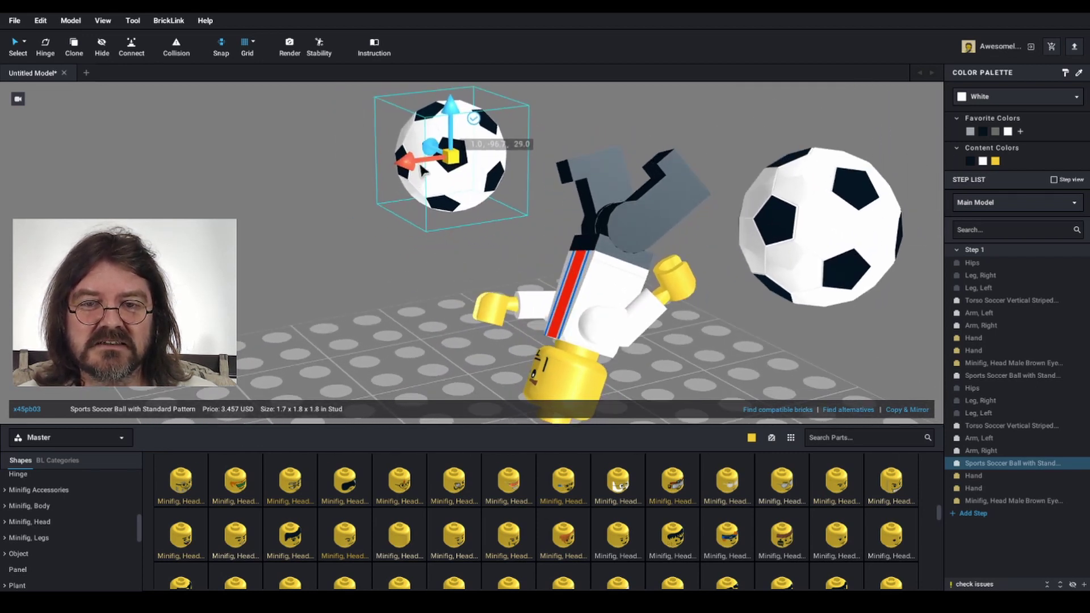
right_click_drag(419, 169, 615, 121)
Select the minifigure together with its ball and lift them higher above the baseplate
left_click_drag(615, 121, 414, 369)
mouse_move(585, 202)
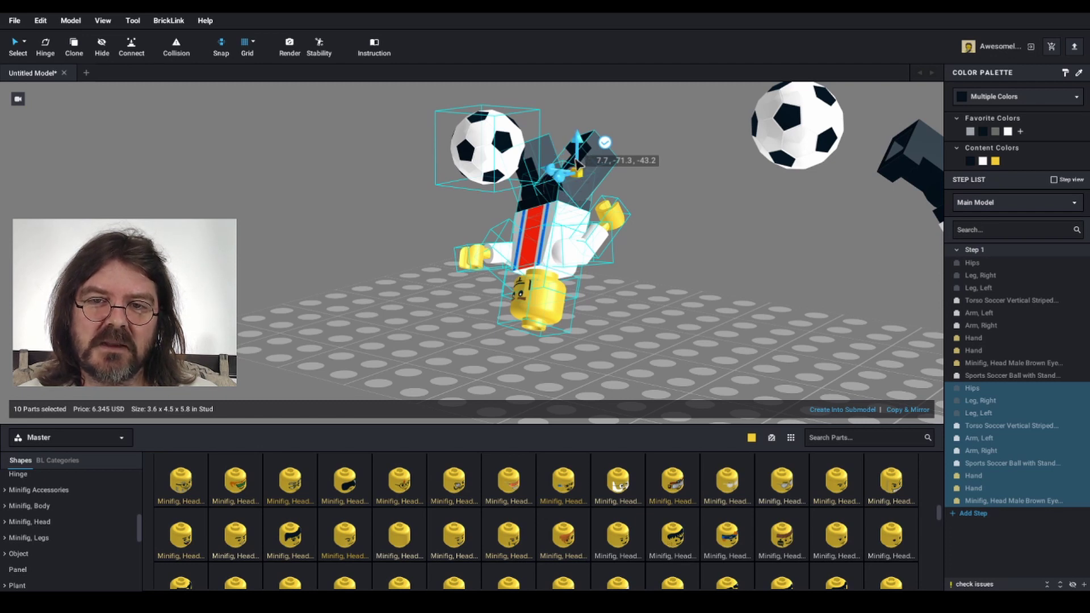
left_click_drag(580, 164, 584, 107)
left_click(608, 285)
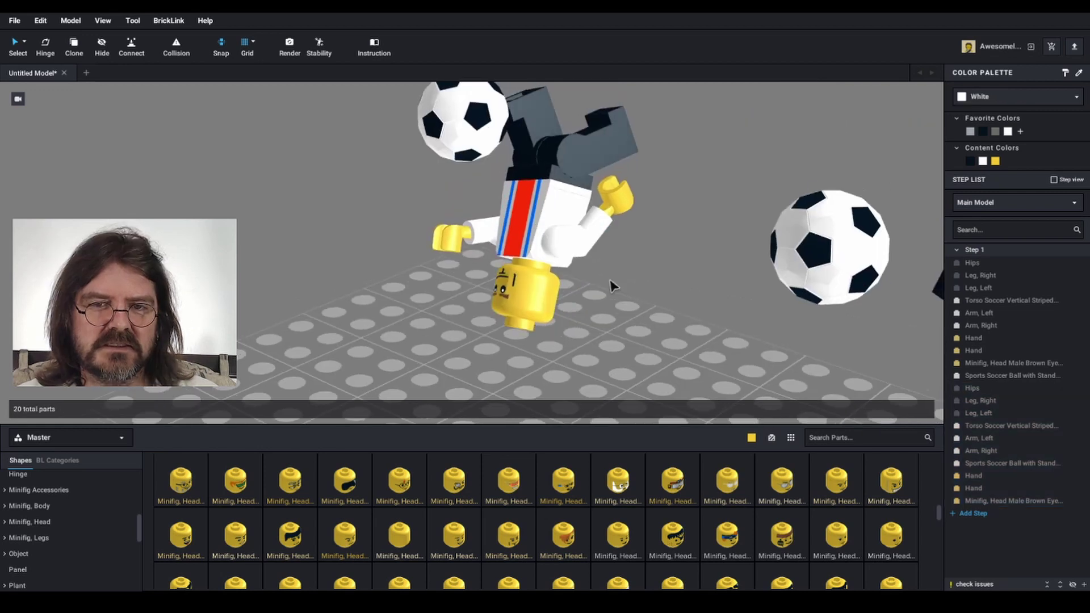
right_click_drag(608, 284, 611, 255)
scroll(611, 255, "up", 4)
right_click_drag(646, 291, 697, 271)
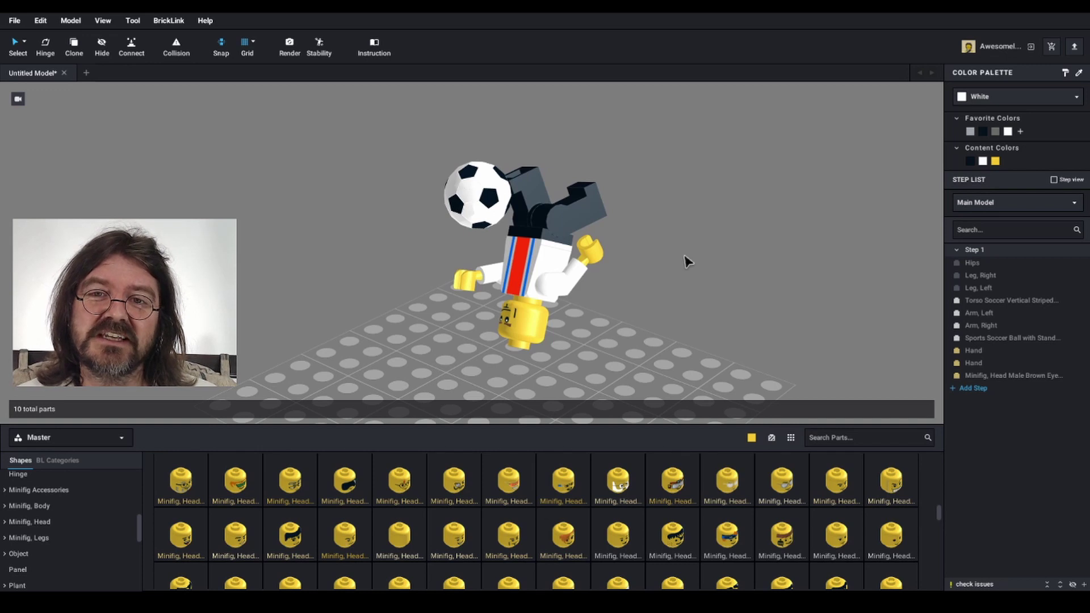
mouse_move(647, 300)
right_mouse_down()
mouse_move(621, 292)
mouse_move(649, 293)
right_mouse_up()
scroll(638, 294, "up", 4)
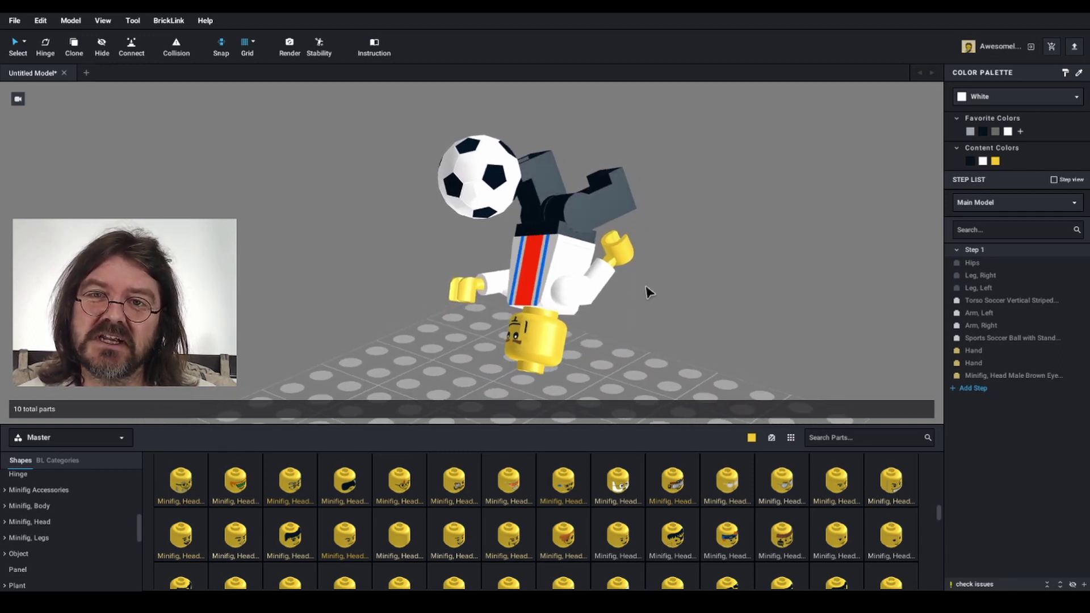
right_click_drag(649, 292, 618, 293)
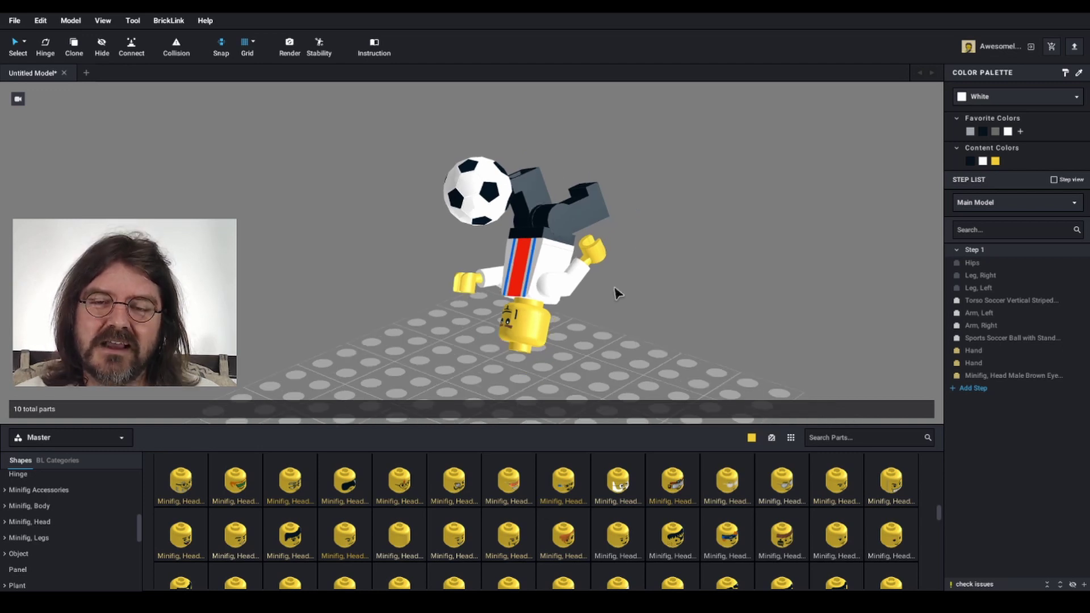